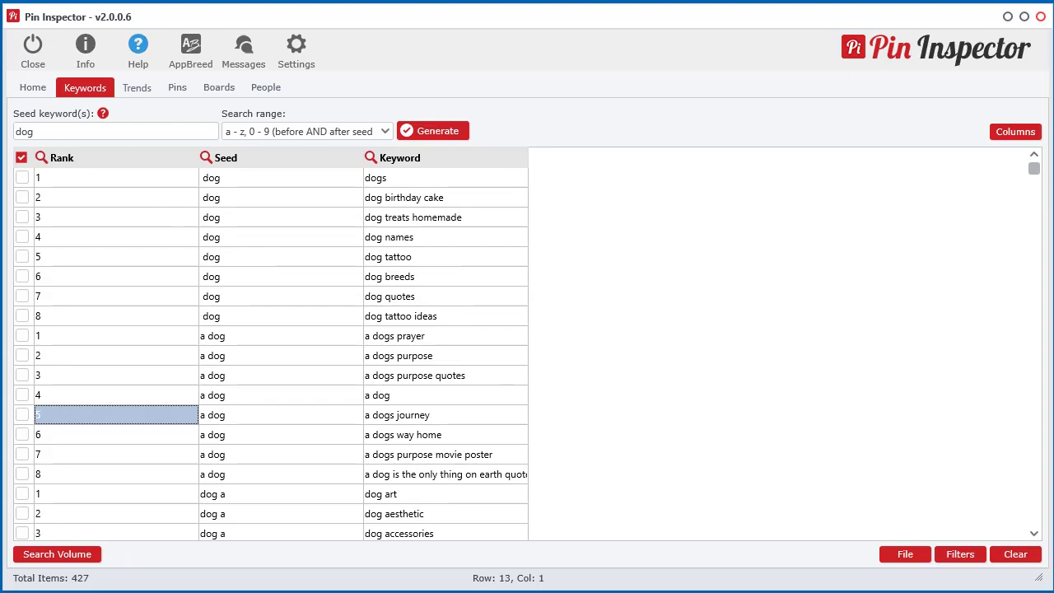
# Step: Open the keyword search volume dialog for the generated dog keywords and move it clear of the keyword table
pyautogui.click(70, 560)
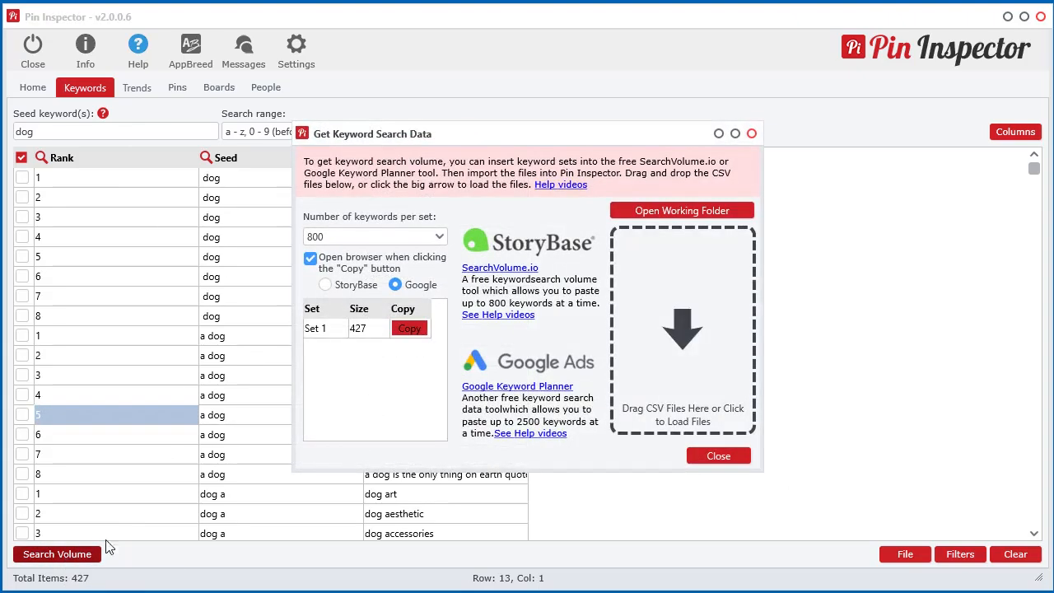
pyautogui.click(744, 456)
pyautogui.rightClick(408, 225)
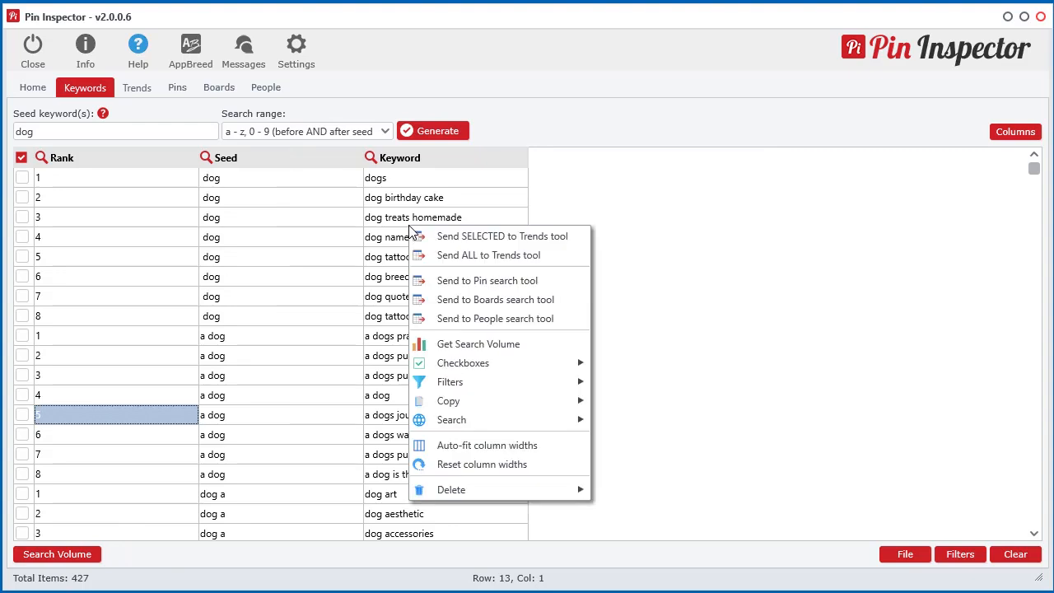
pyautogui.click(471, 344)
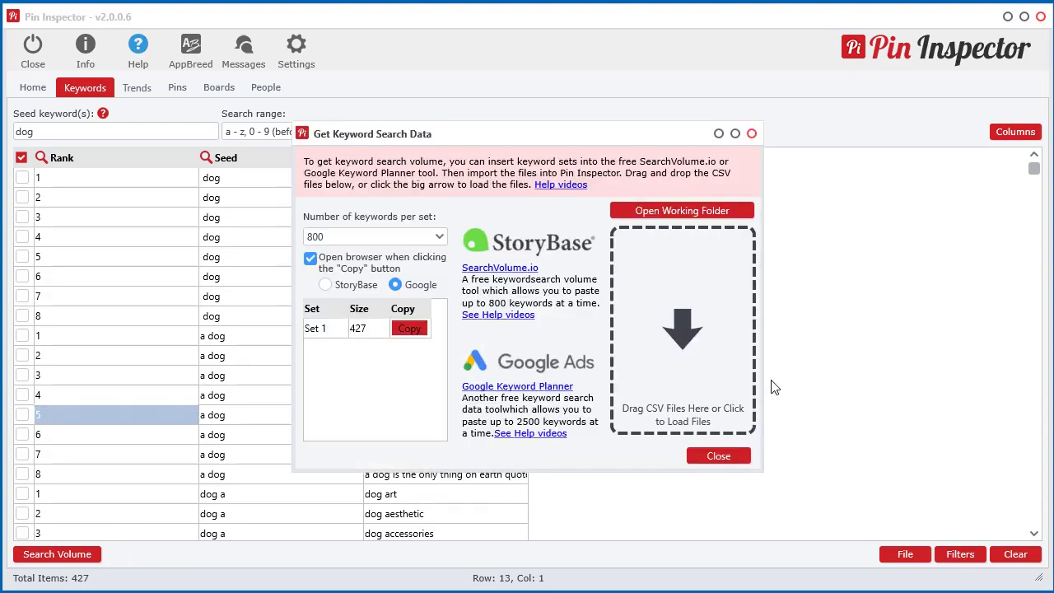
pyautogui.moveTo(551, 129); pyautogui.dragTo(524, 135)
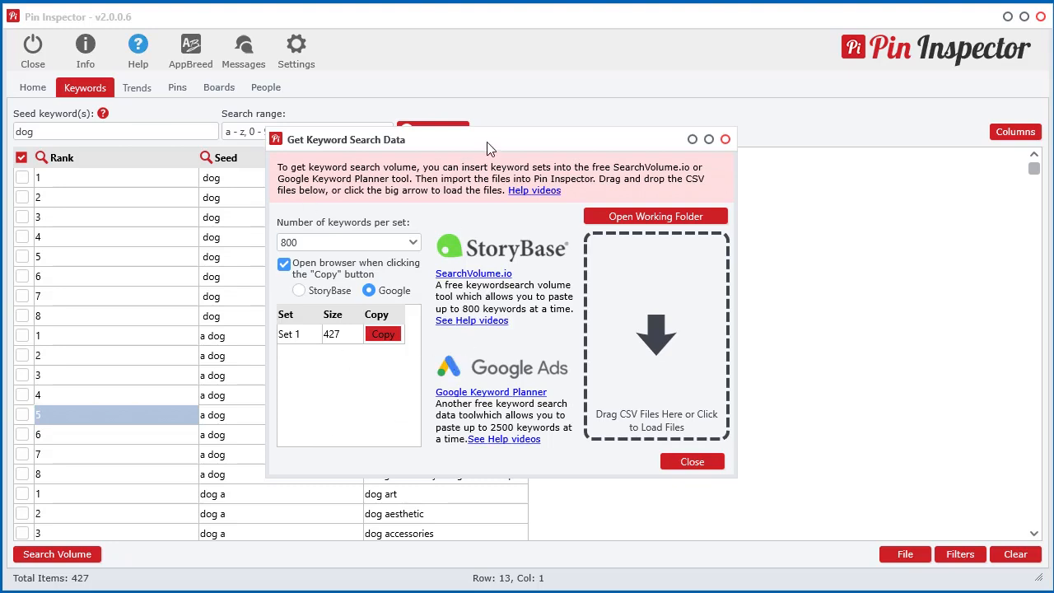
pyautogui.moveTo(488, 143); pyautogui.dragTo(796, 160)
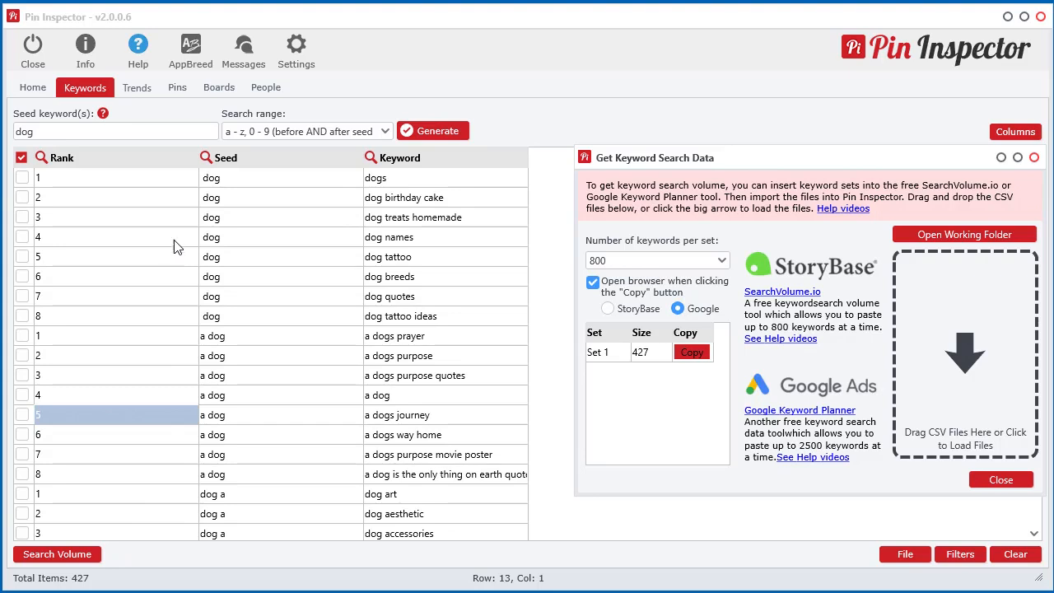
# Step: Reposition the search data dialog and check the available numbers of keywords per set, keeping 800
pyautogui.moveTo(774, 158); pyautogui.dragTo(675, 153)
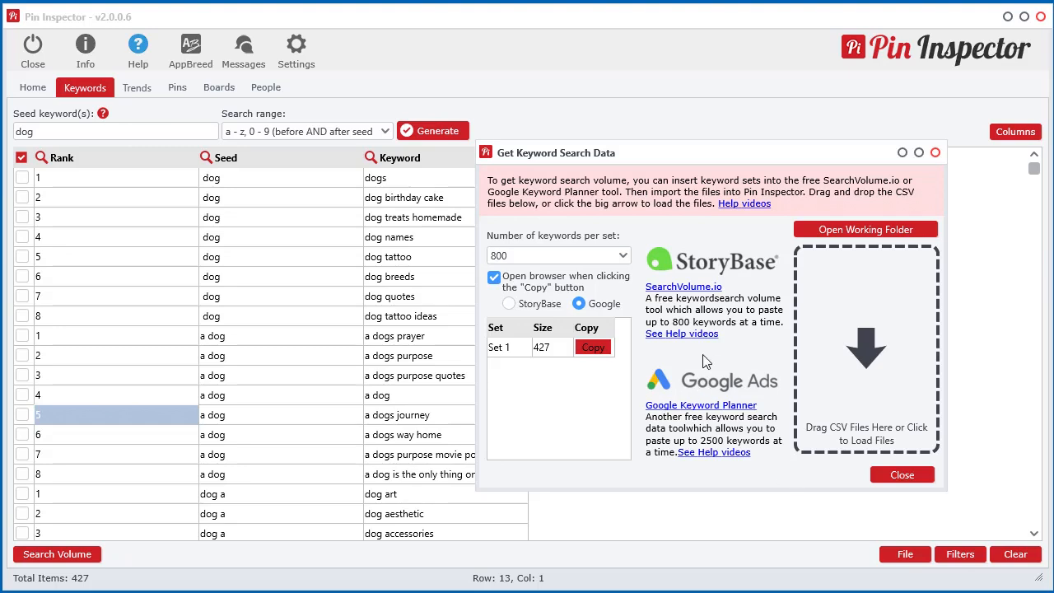
pyautogui.moveTo(715, 156); pyautogui.dragTo(619, 142)
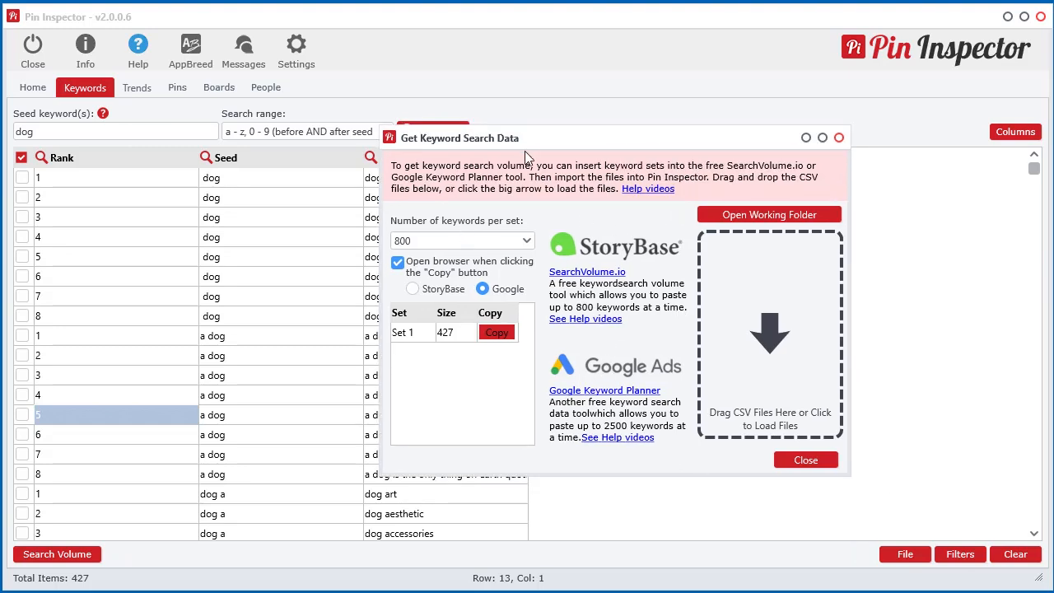
pyautogui.moveTo(531, 146); pyautogui.dragTo(654, 175)
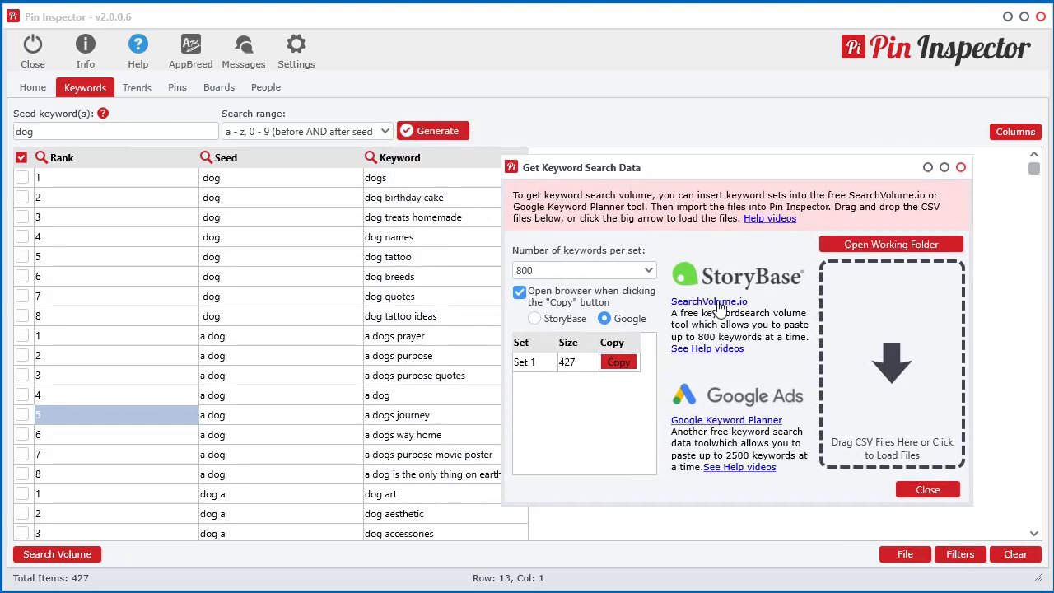
pyautogui.click(604, 271)
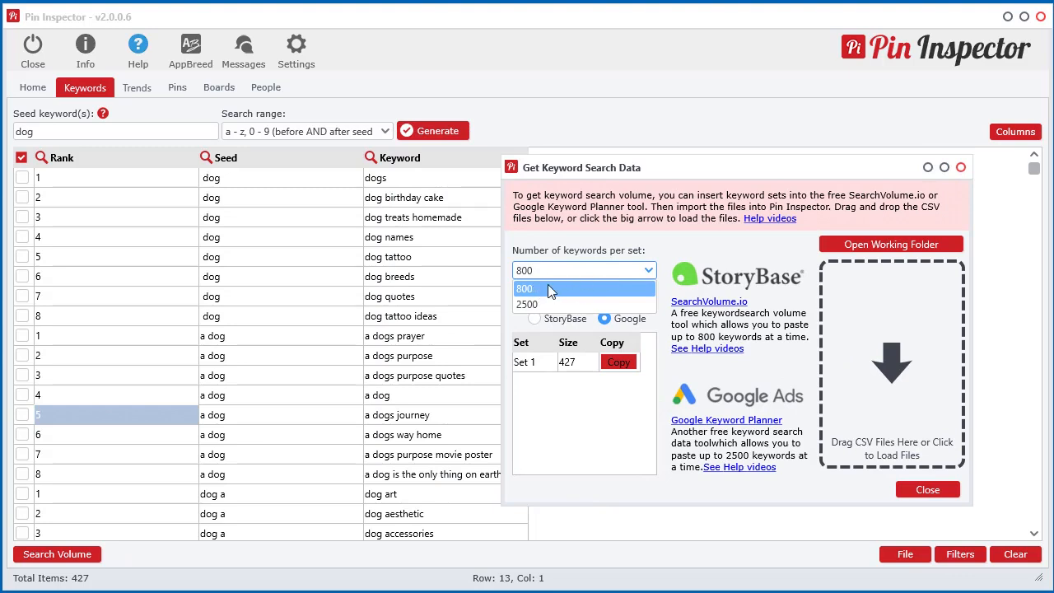
pyautogui.click(527, 272)
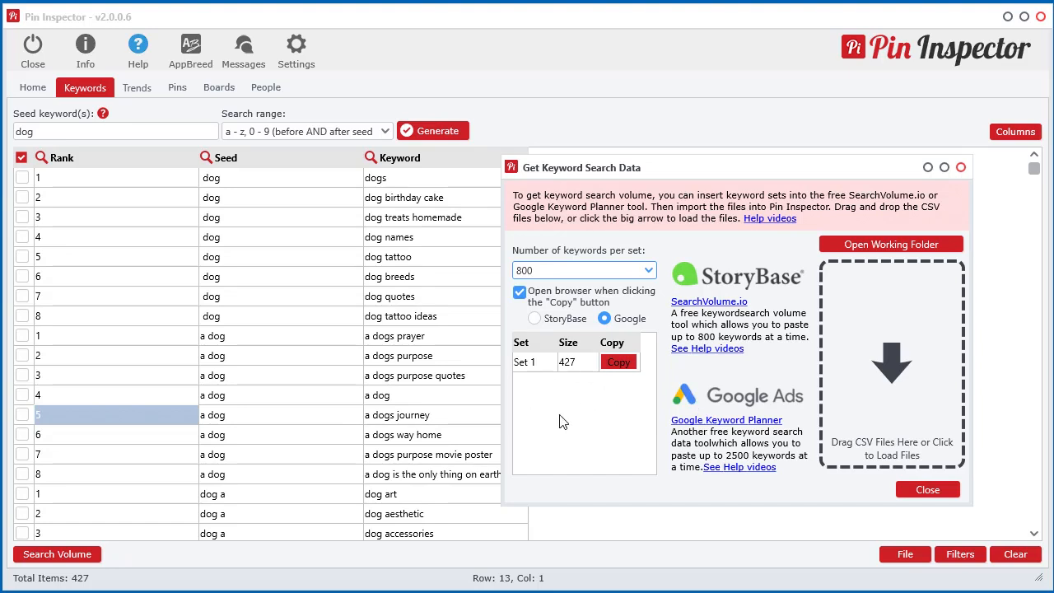
pyautogui.click(595, 270)
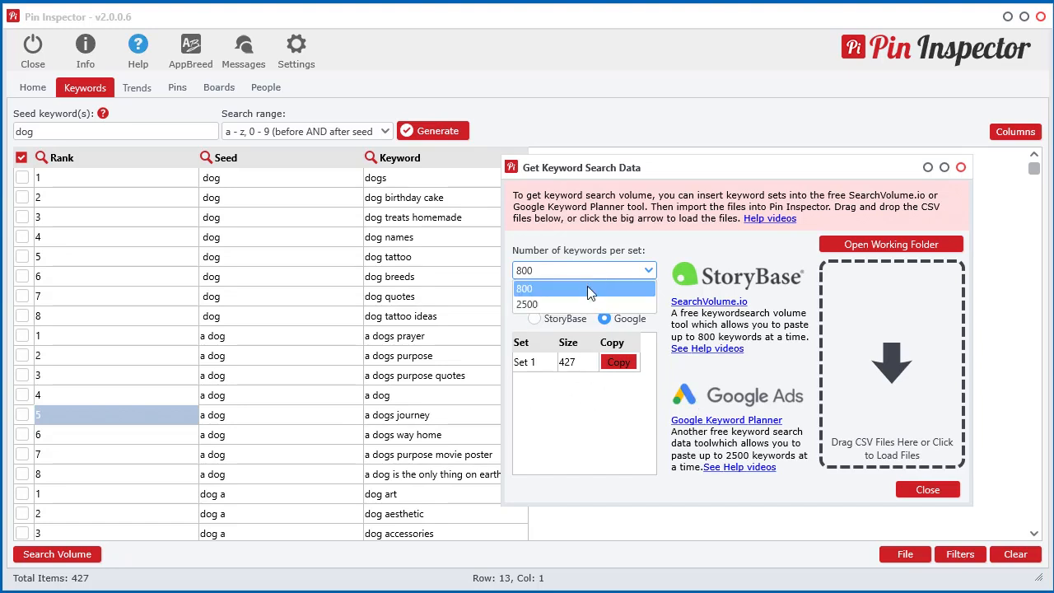
pyautogui.click(594, 243)
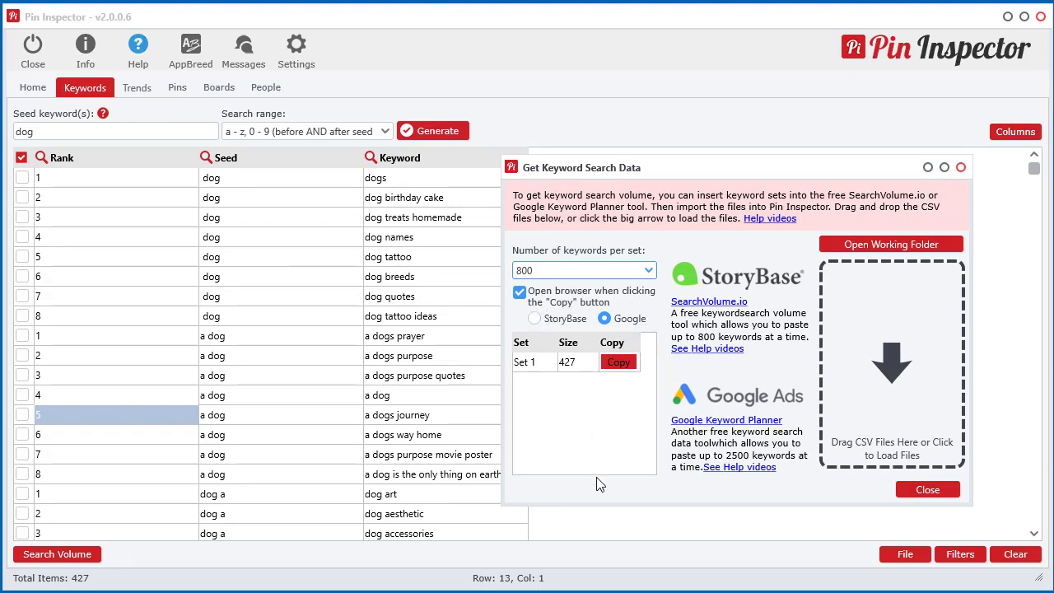
# Step: Copy keyword Set 1 and submit it to the search volume and forecasts tool in Google Ads Keyword Planner
pyautogui.click(618, 365)
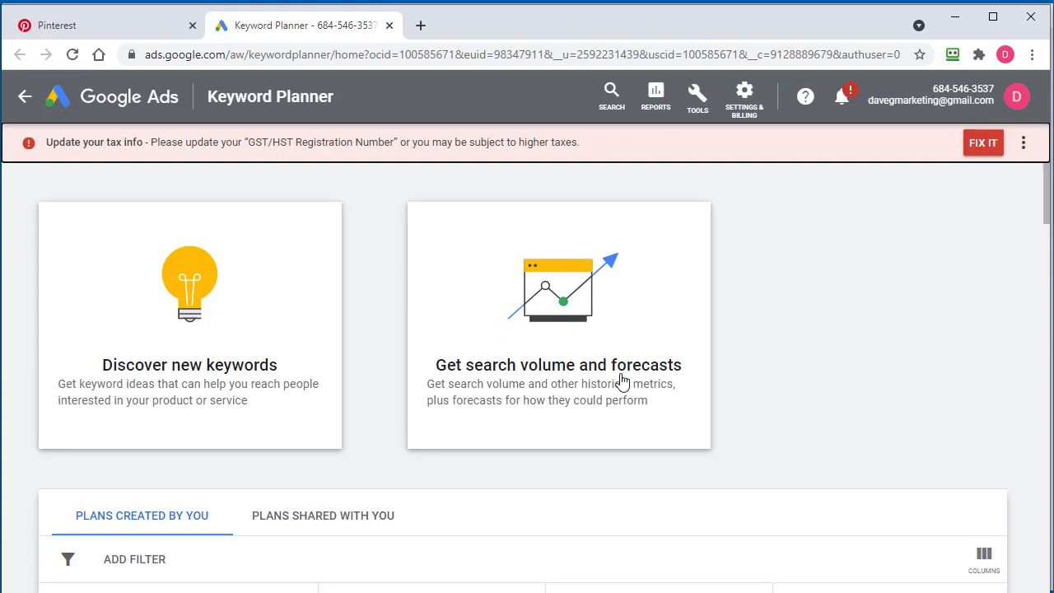
pyautogui.click(558, 356)
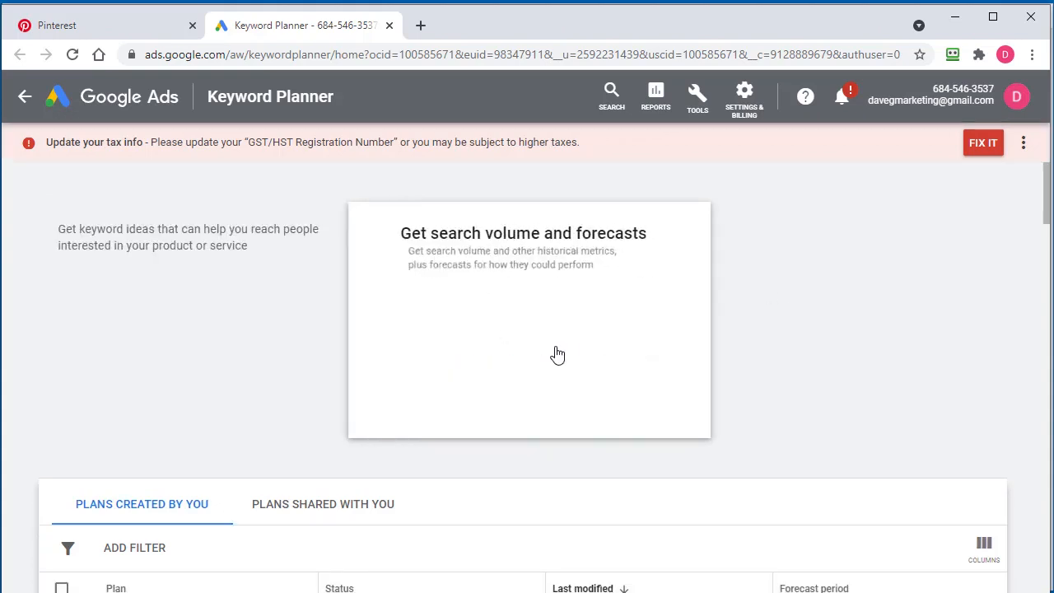
pyautogui.rightClick(259, 279)
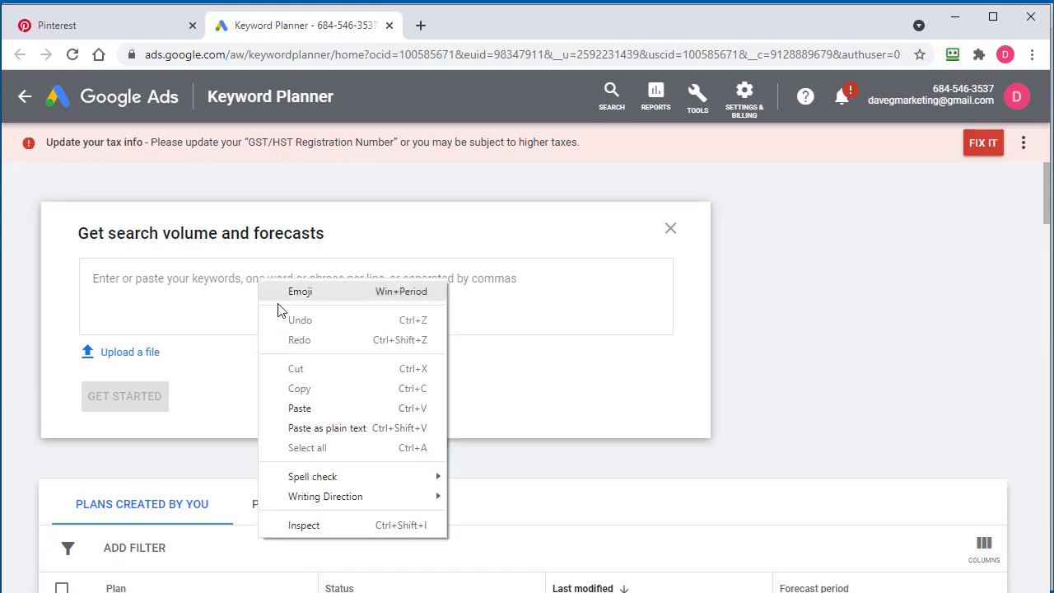
pyautogui.click(300, 410)
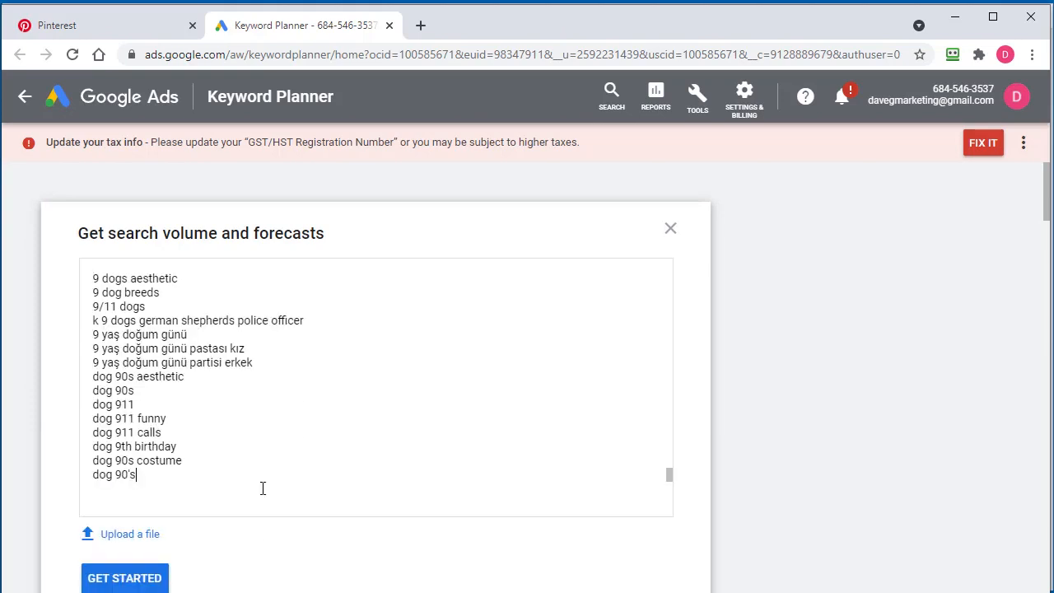
pyautogui.click(125, 580)
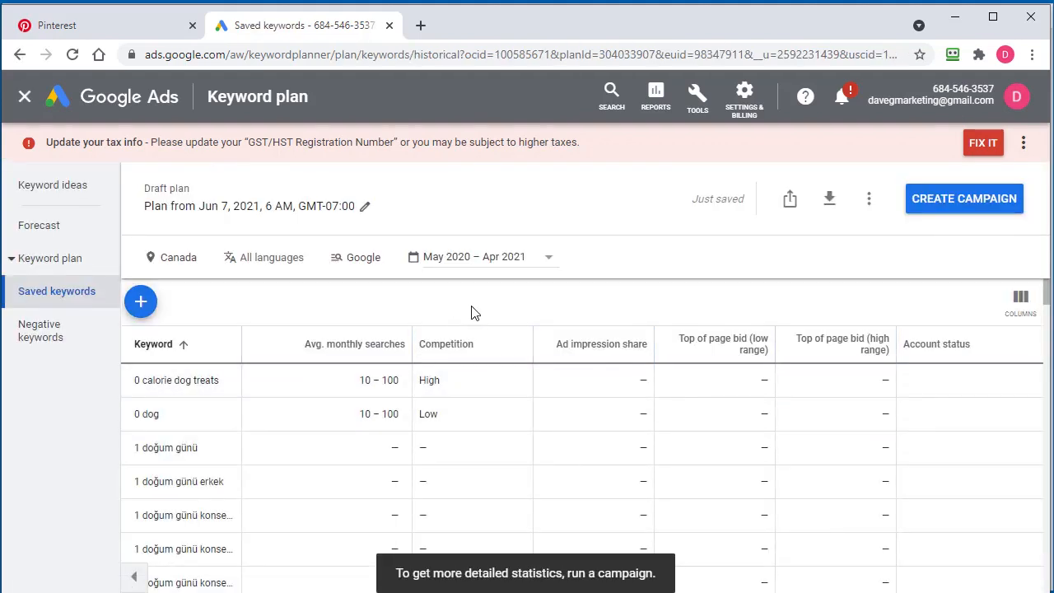
pyautogui.scroll(-1, 382, 480)
pyautogui.scroll(1, 381, 481)
# Step: Switch to Pin Inspector, open its working folder in File Explorer and copy the folder path
pyautogui.moveTo(580, 28); pyautogui.dragTo(1053, 239)
pyautogui.moveTo(863, 171); pyautogui.dragTo(563, 133)
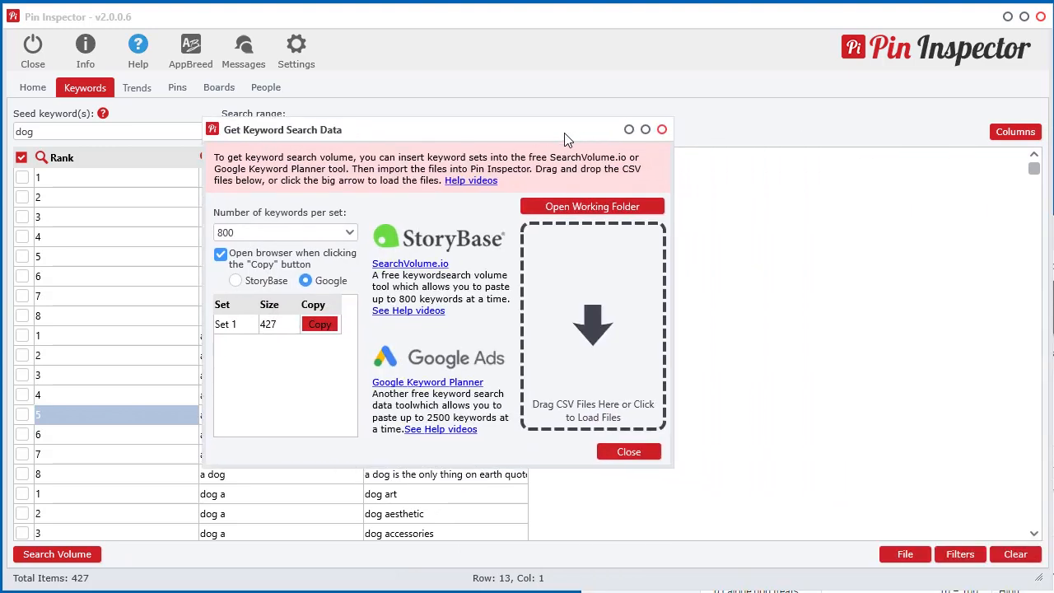
pyautogui.click(612, 207)
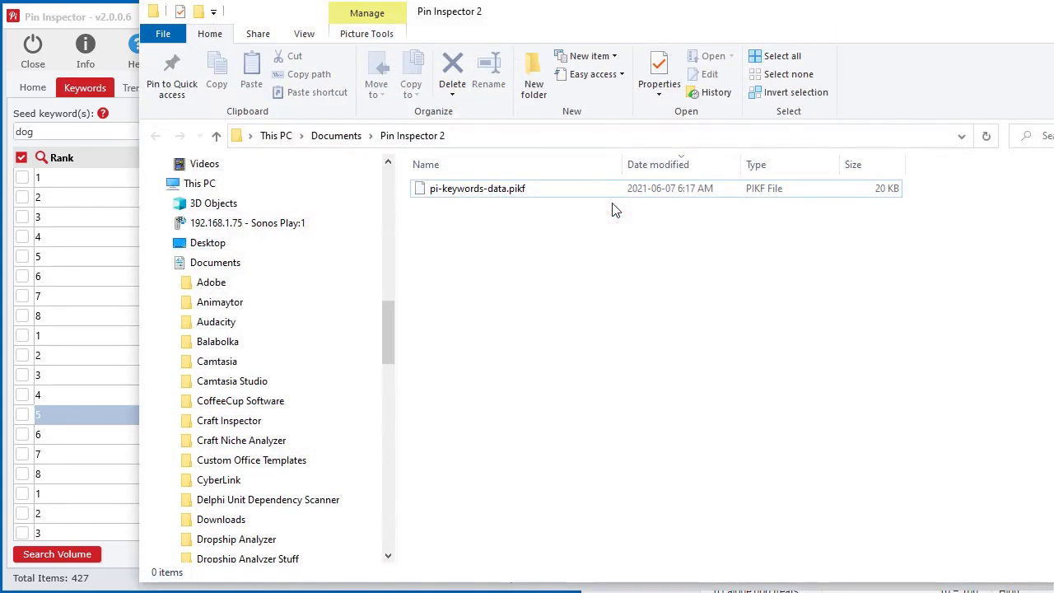
pyautogui.moveTo(832, 15); pyautogui.dragTo(687, 20)
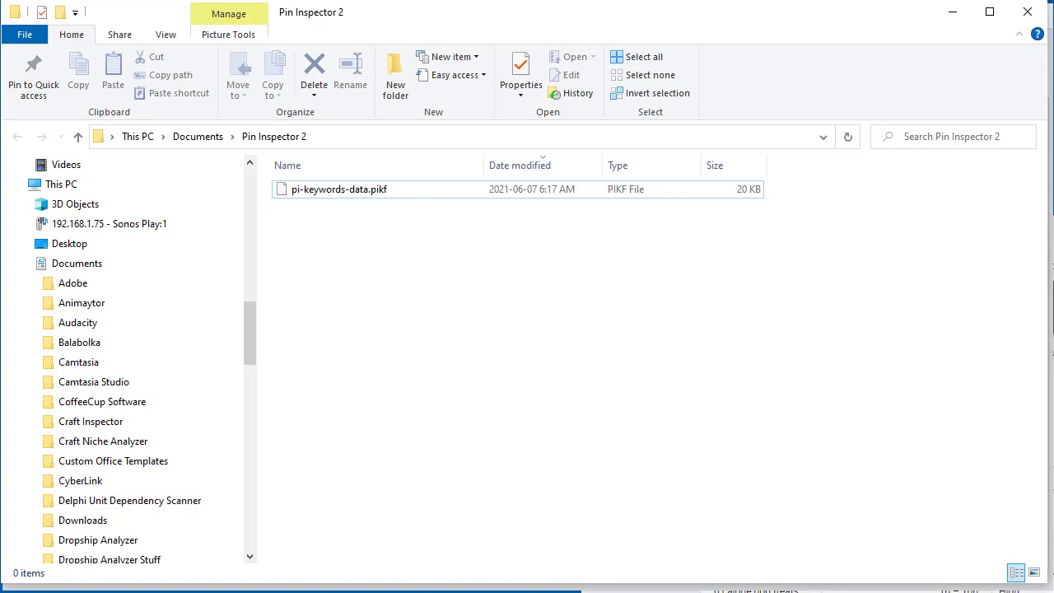
pyautogui.click(412, 144)
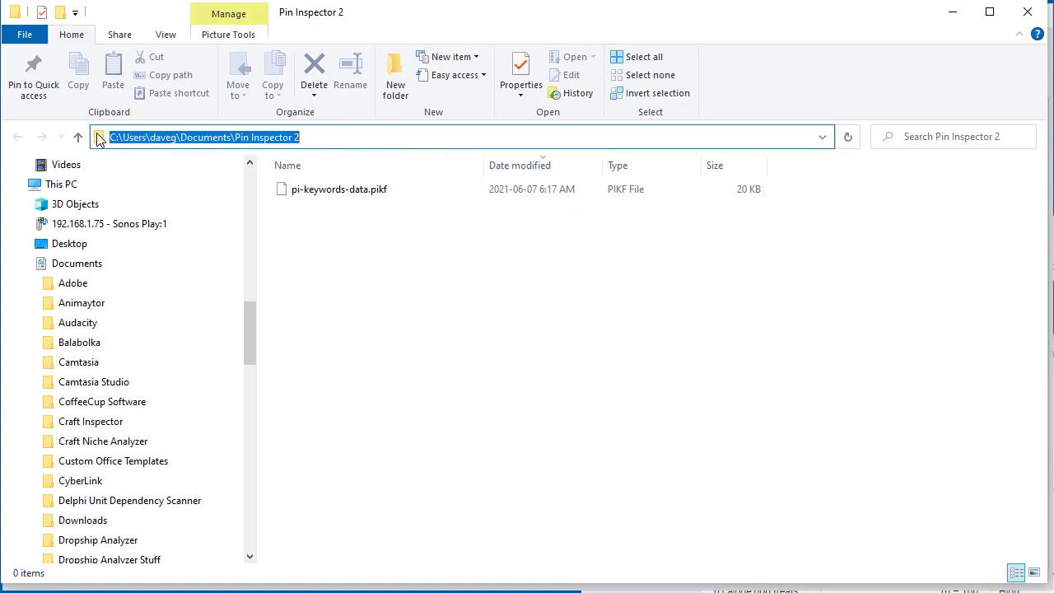
# Step: In Google Ads, download the plan's historical metrics as a .csv file into the Documents\Pin Inspector 2 folder
pyautogui.moveTo(1053, 237); pyautogui.dragTo(588, 20)
pyautogui.click(827, 194)
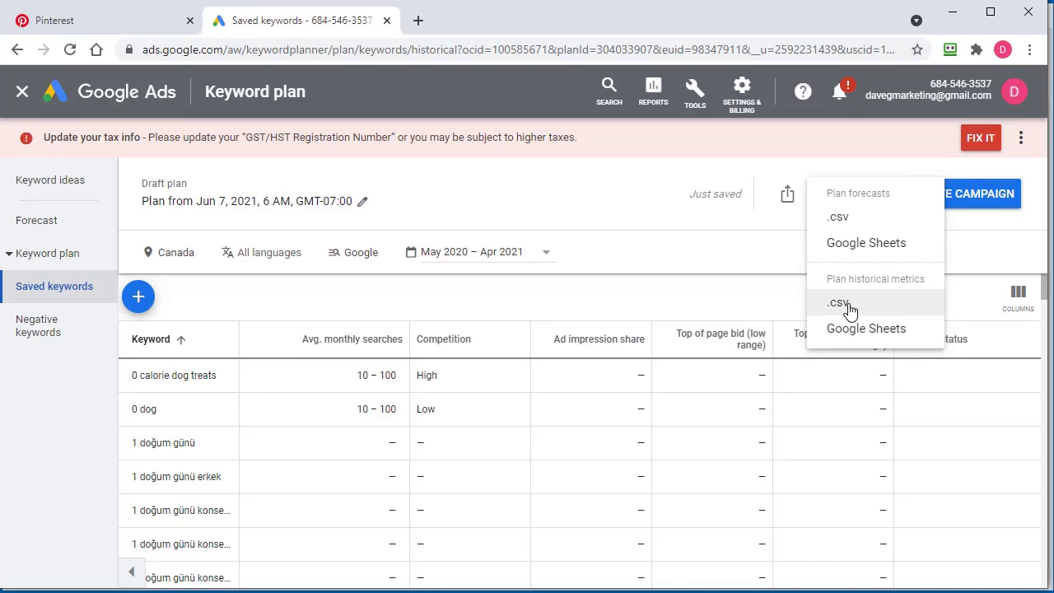
pyautogui.click(840, 303)
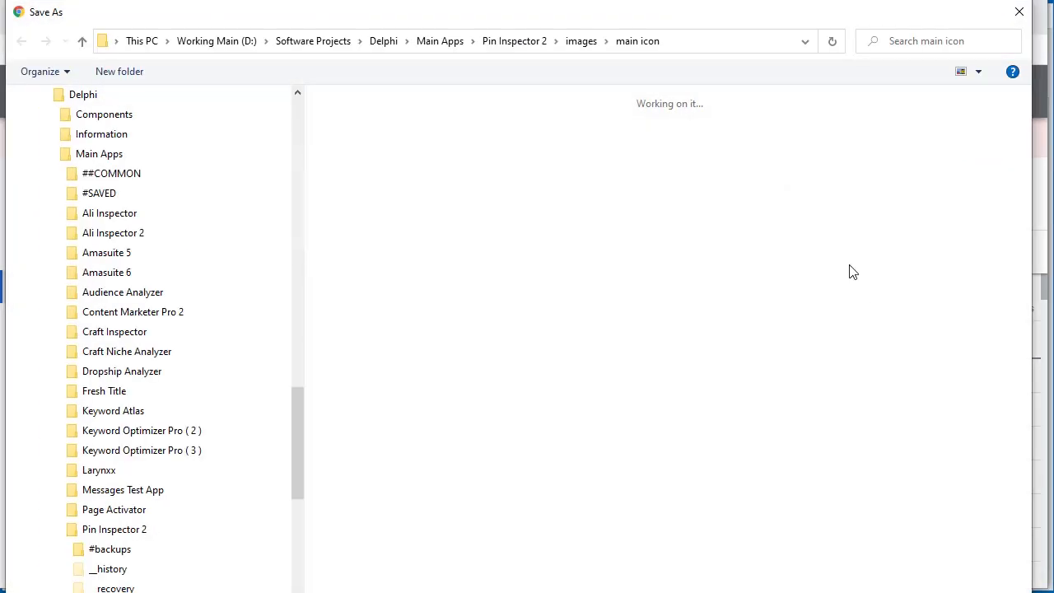
pyautogui.moveTo(736, 21); pyautogui.dragTo(667, 145)
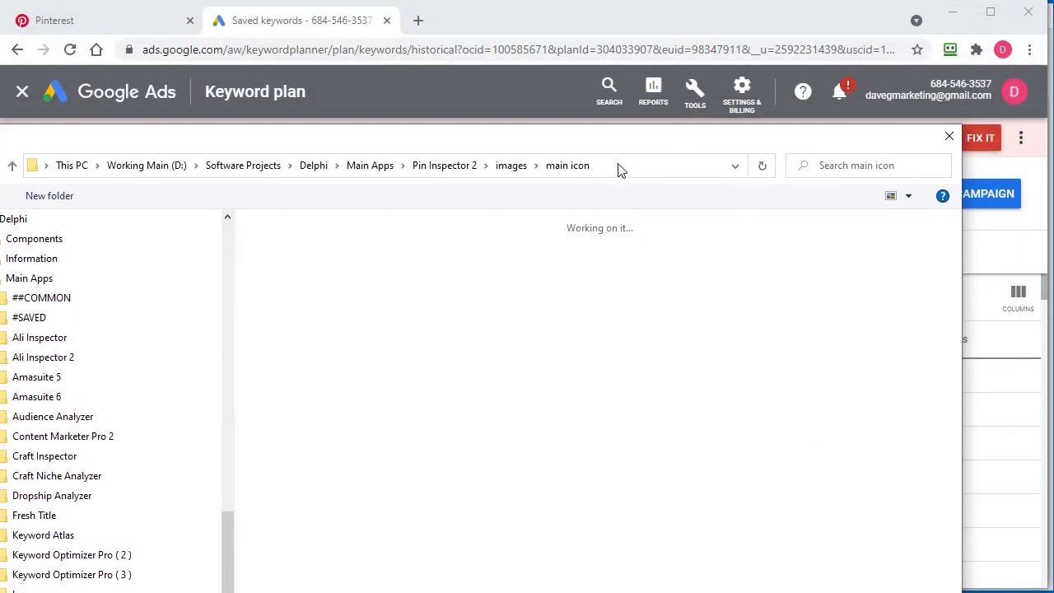
pyautogui.click(620, 170)
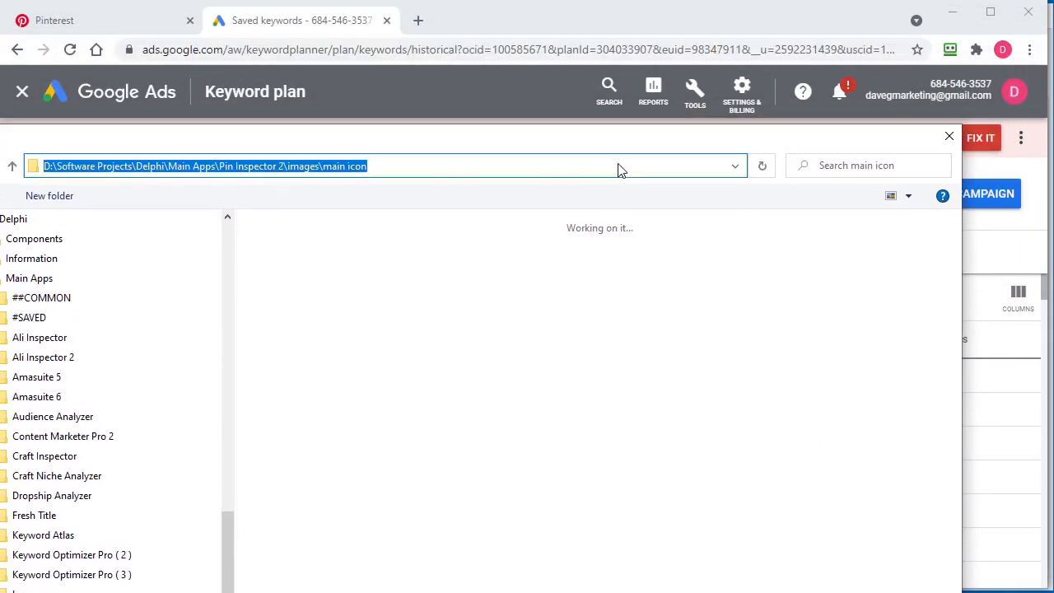
pyautogui.rightClick(619, 165)
pyautogui.click(659, 234)
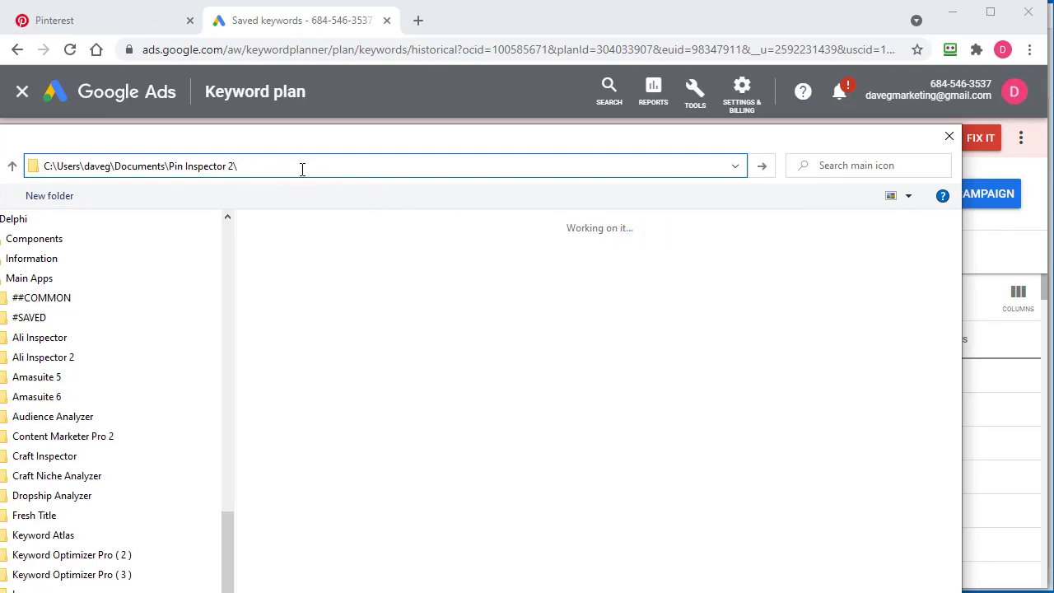
pyautogui.click(762, 169)
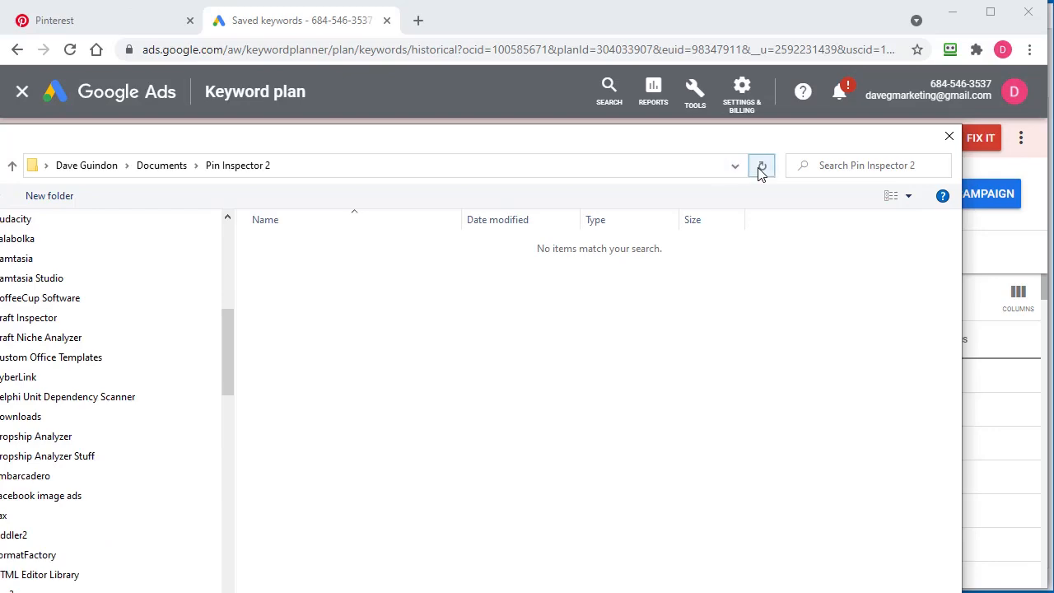
pyautogui.moveTo(522, 140); pyautogui.dragTo(565, 99)
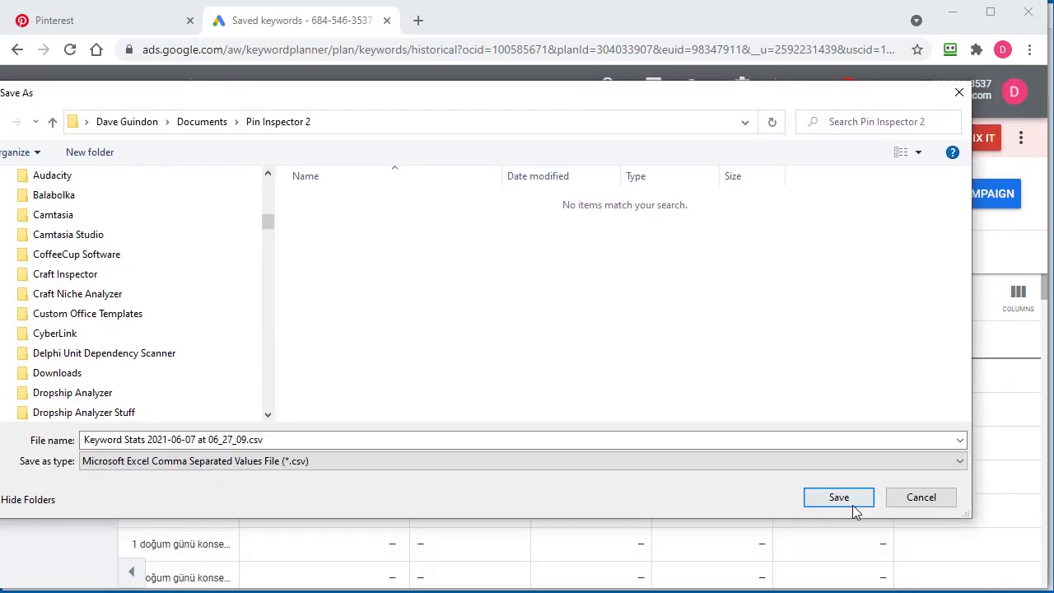
pyautogui.click(848, 501)
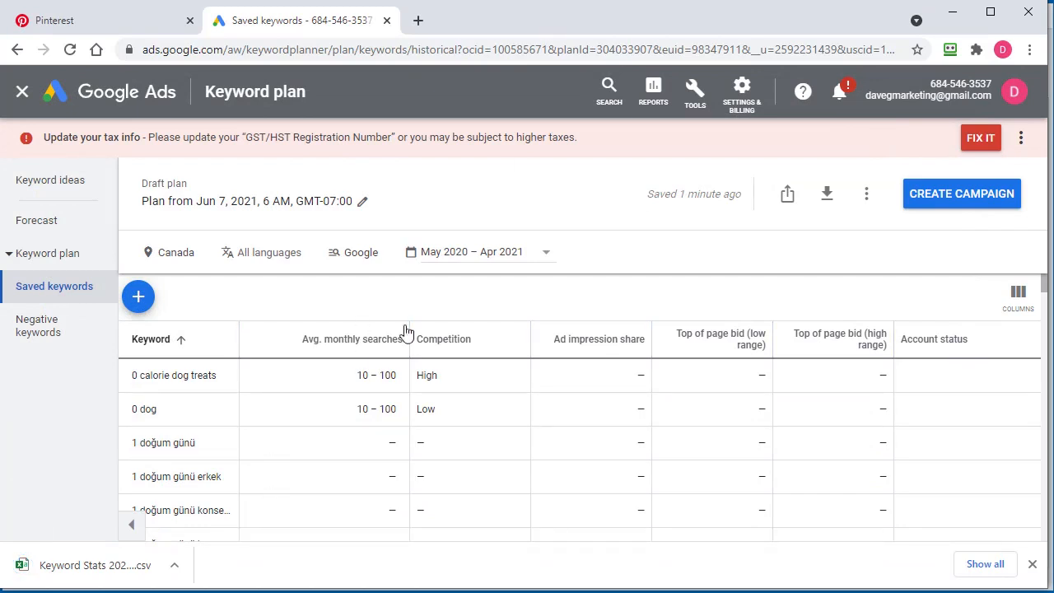
# Step: Load Keyword Stats 2021-06-07 at 06_27_09.csv from the working folder into Pin Inspector's keyword search data dialog
pyautogui.moveTo(502, 29); pyautogui.dragTo(1053, 58)
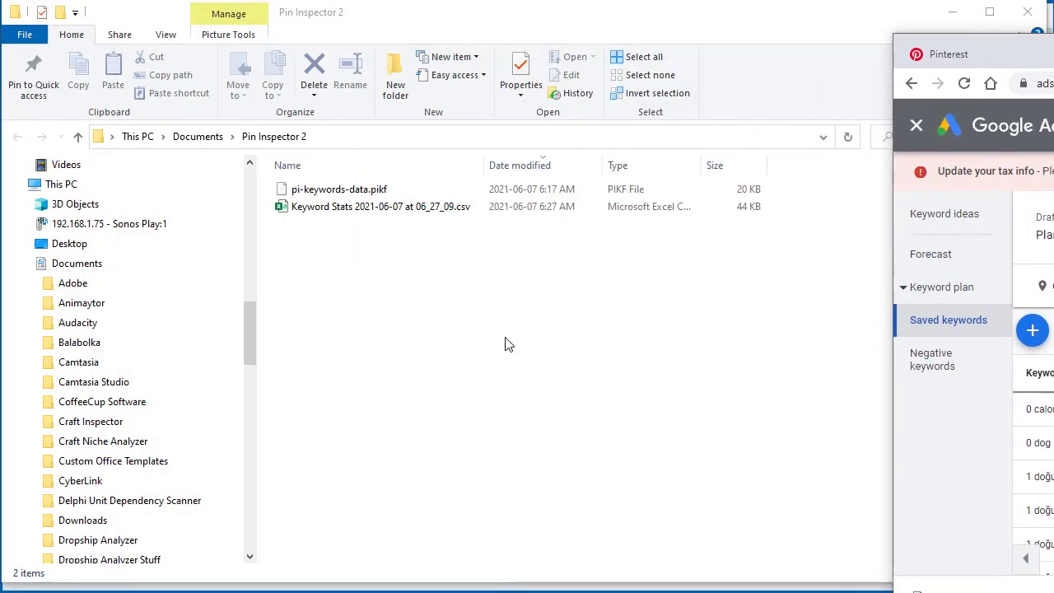
pyautogui.click(504, 337)
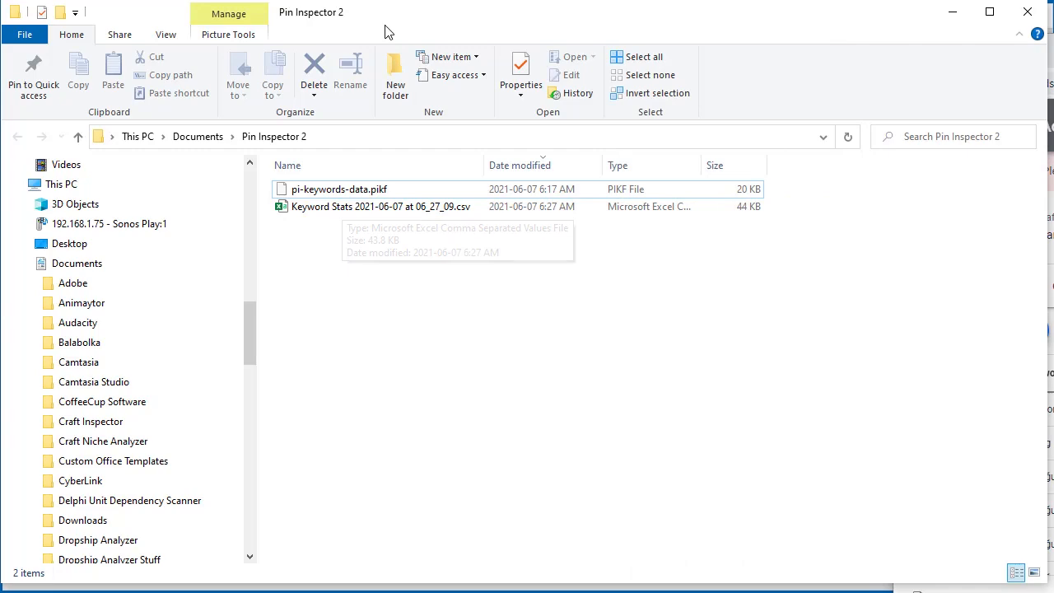
pyautogui.press('super+Right')
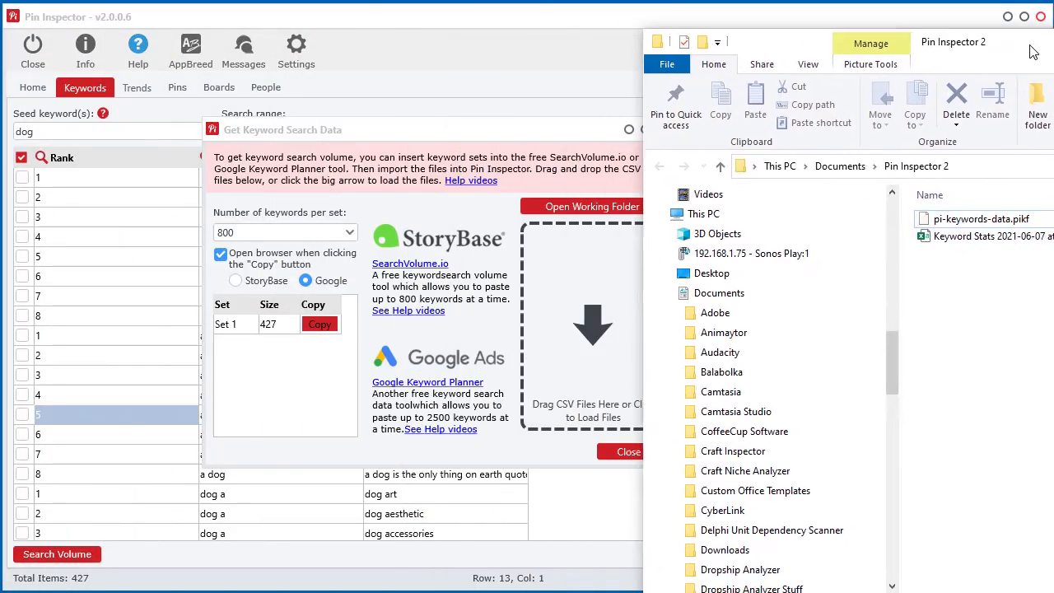
pyautogui.moveTo(1003, 237); pyautogui.dragTo(664, 299)
pyautogui.click(607, 26)
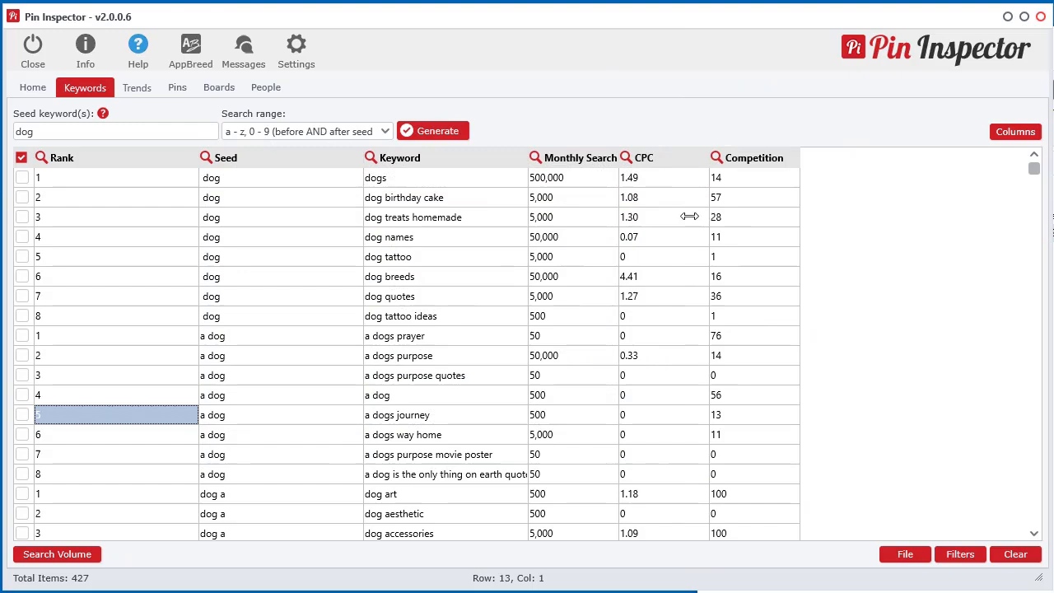
# Step: Sort the keyword table by competition and by monthly searches, with the highest monthly searches first
pyautogui.moveTo(1035, 171)
pyautogui.mouseDown()
pyautogui.moveTo(1028, 522)
pyautogui.moveTo(1035, 169)
pyautogui.mouseUp()
pyautogui.click(586, 159)
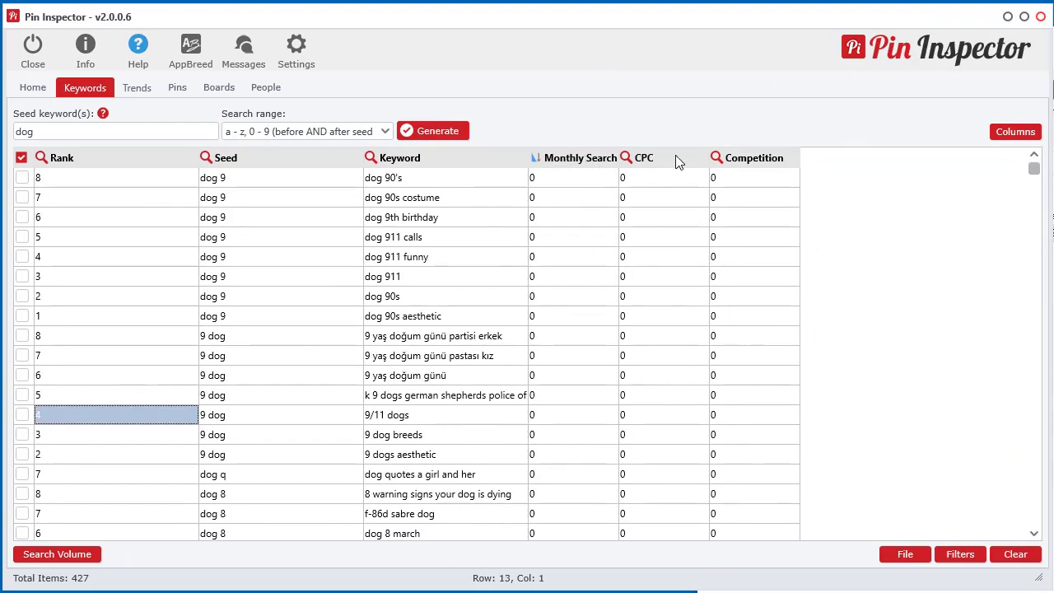
pyautogui.click(733, 160)
pyautogui.click(563, 159)
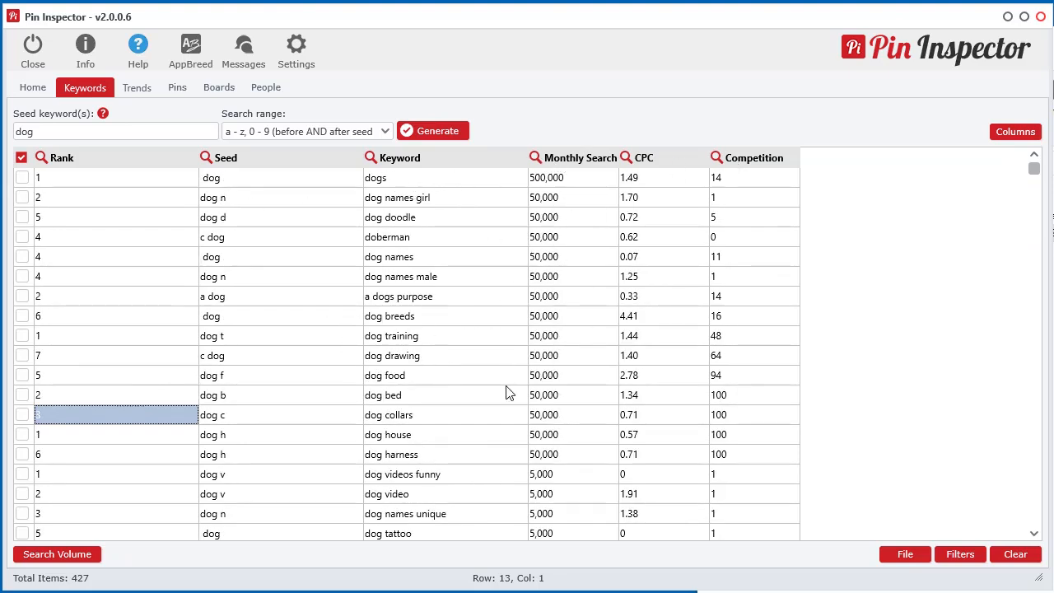
# Step: Sort the keyword table by rank and, within each rank, by monthly searches with the highest first
pyautogui.click(100, 160)
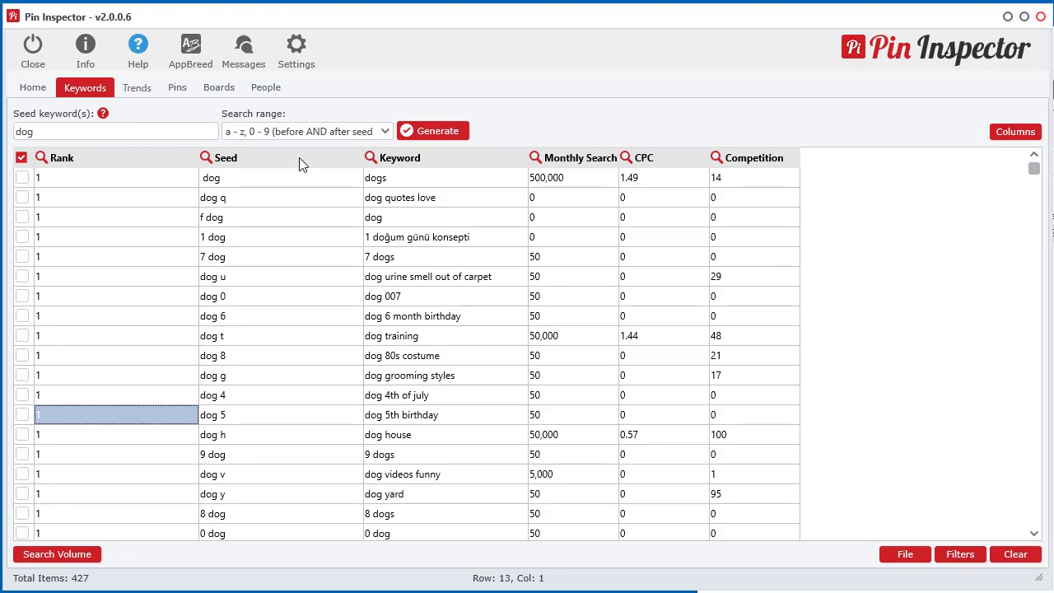
pyautogui.click(575, 161)
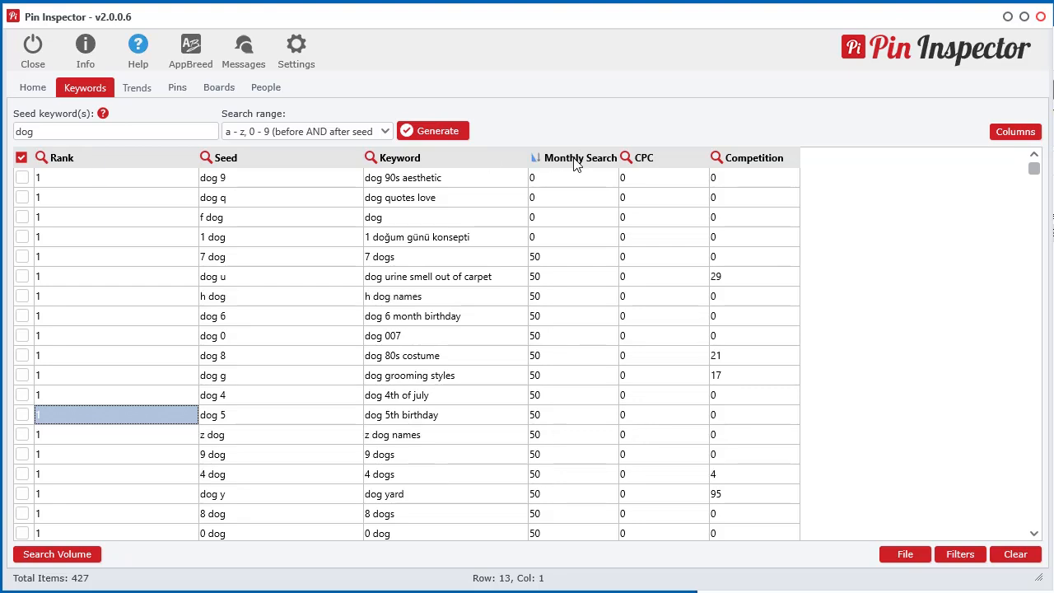
pyautogui.click(575, 161)
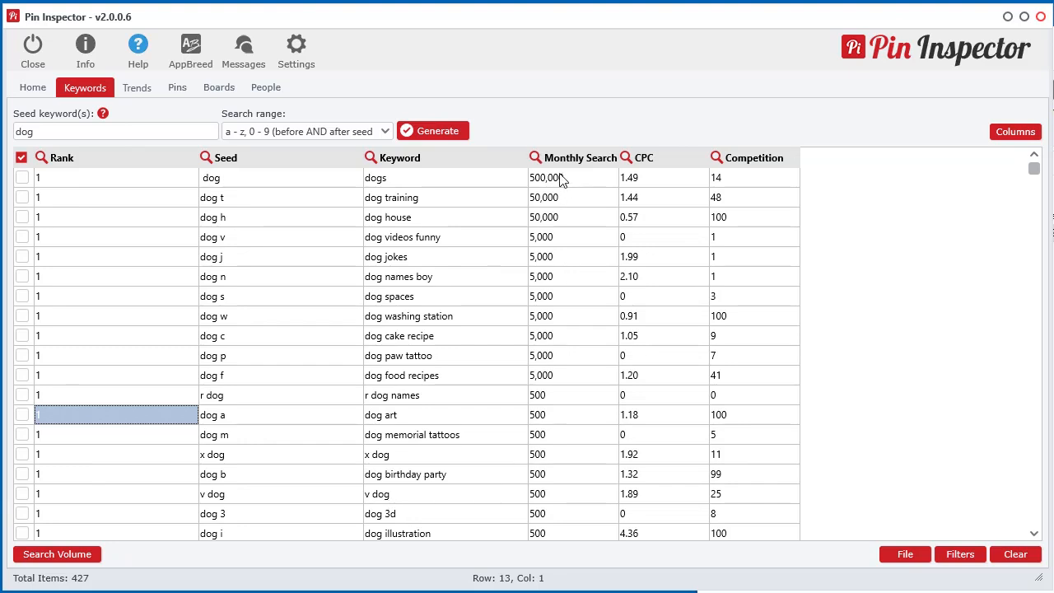
# Step: Examine the sorted table for how keywords of each rank are ordered by monthly searches, from rank 1 into rank 2
pyautogui.click(389, 206)
pyautogui.click(389, 218)
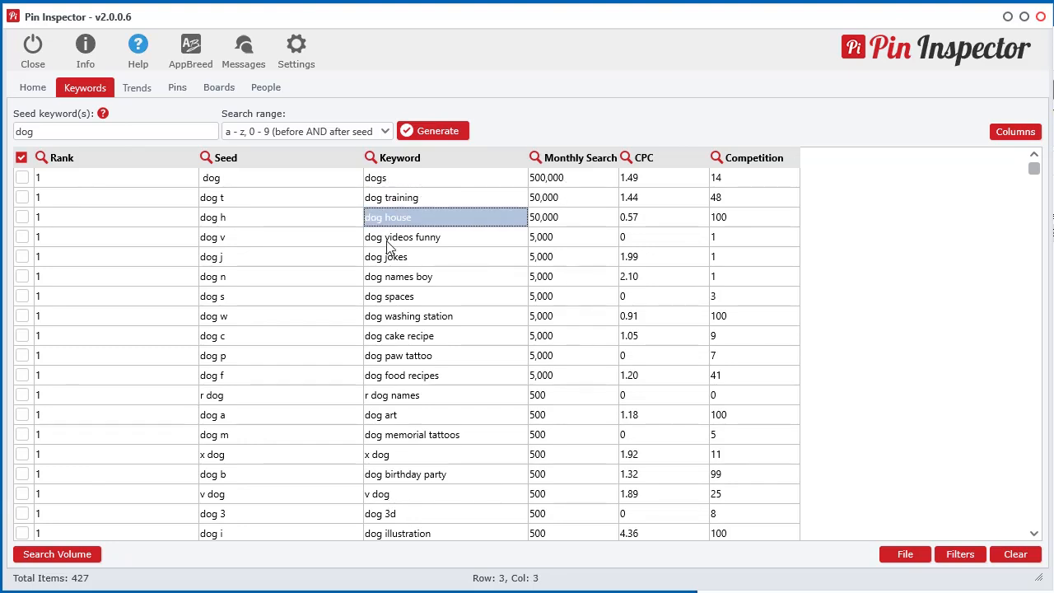
pyautogui.click(388, 239)
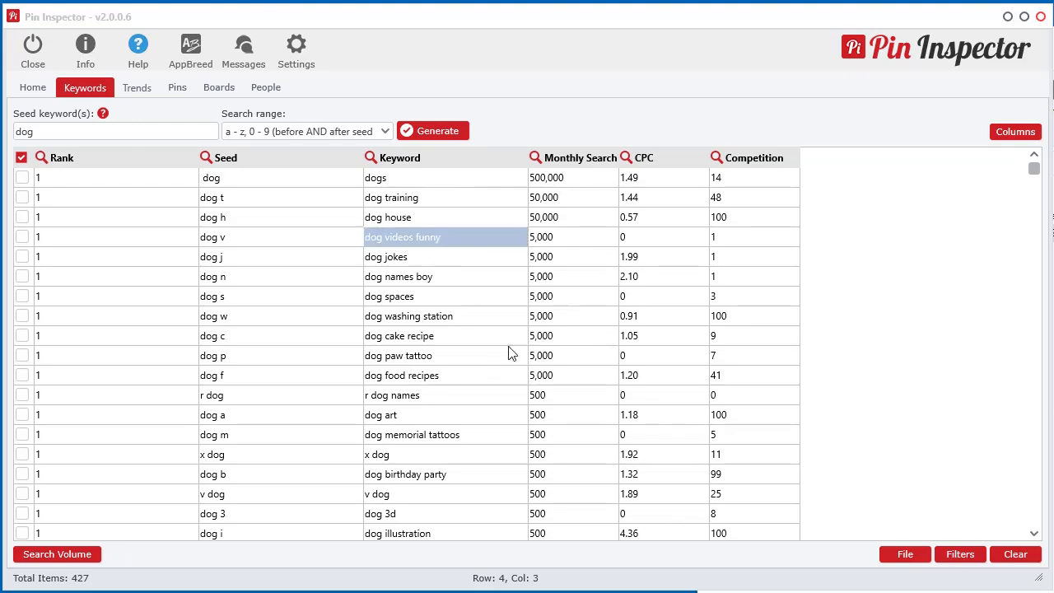
pyautogui.scroll(-10, 519, 387)
pyautogui.scroll(-8, 519, 392)
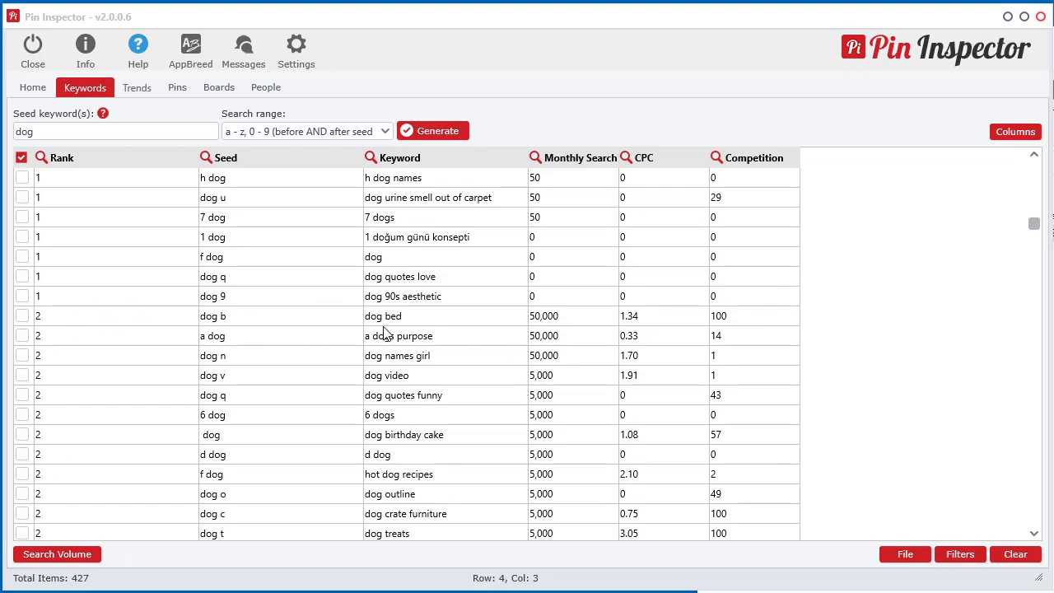
pyautogui.scroll(-1, 495, 396)
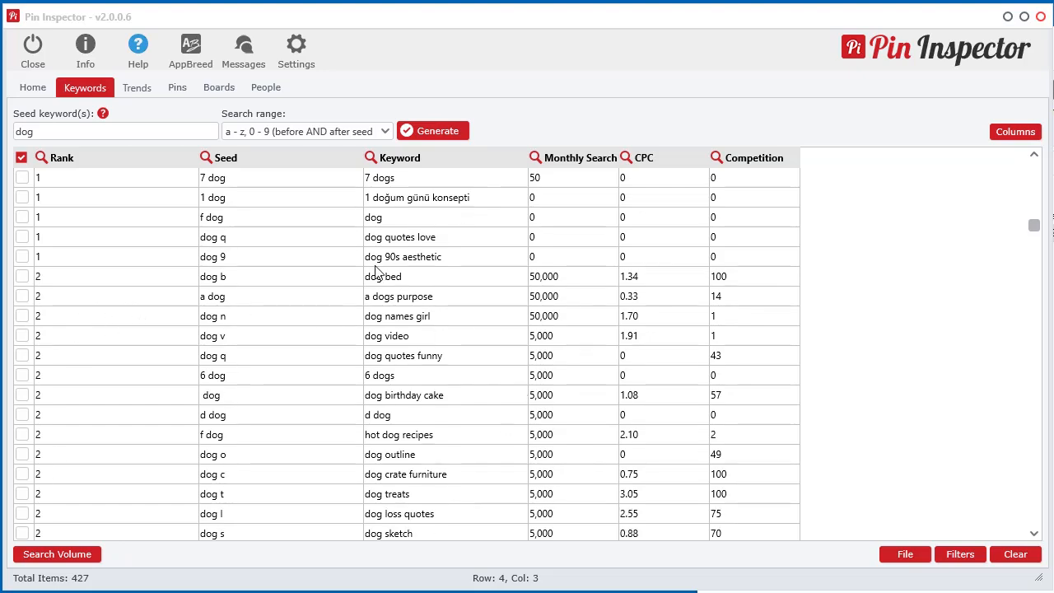
pyautogui.moveTo(1036, 235); pyautogui.dragTo(1034, 169)
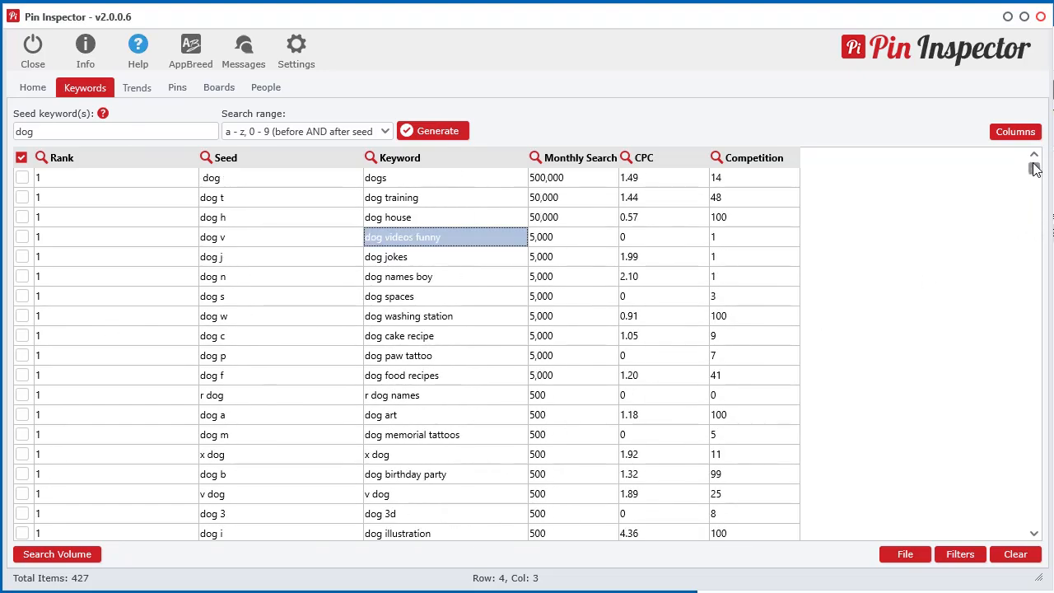
pyautogui.click(439, 177)
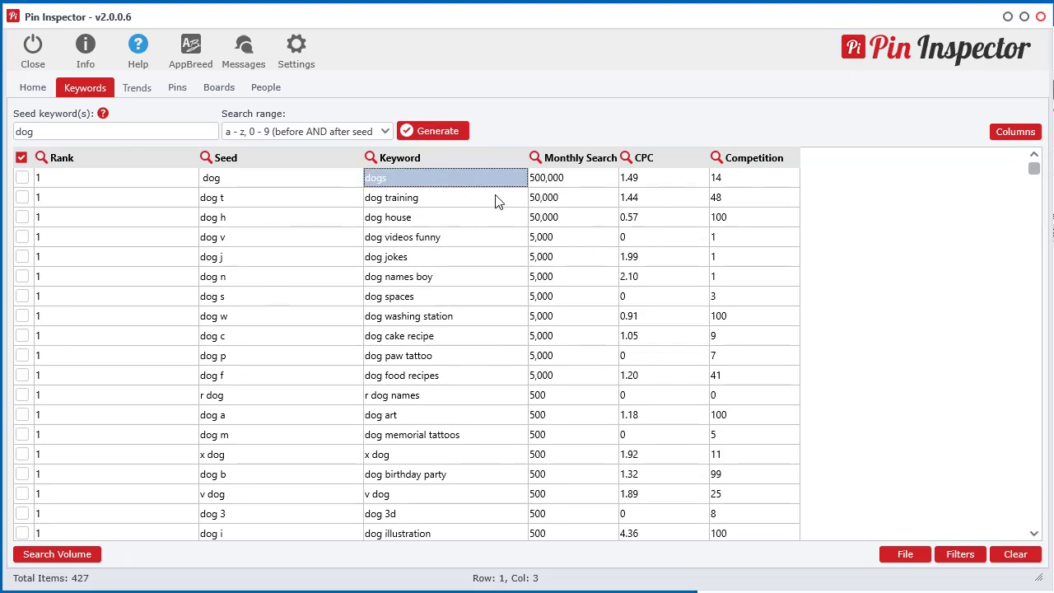
# Step: Clear all keyword data and load the pi-keywords-data project file from the working folder
pyautogui.click(1027, 559)
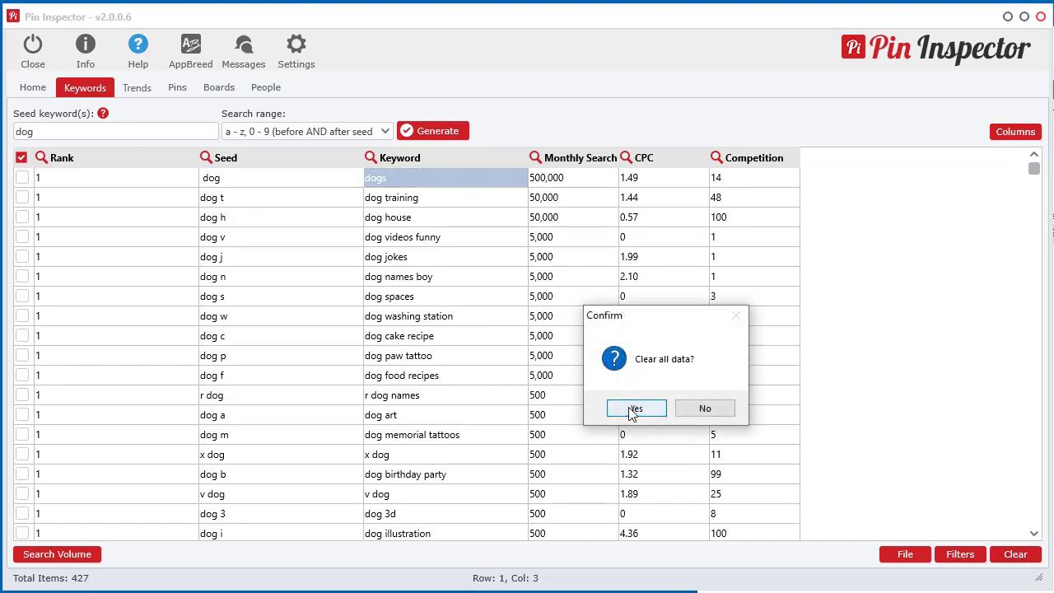
pyautogui.click(633, 411)
pyautogui.moveTo(716, 23); pyautogui.dragTo(696, 0)
pyautogui.click(878, 416)
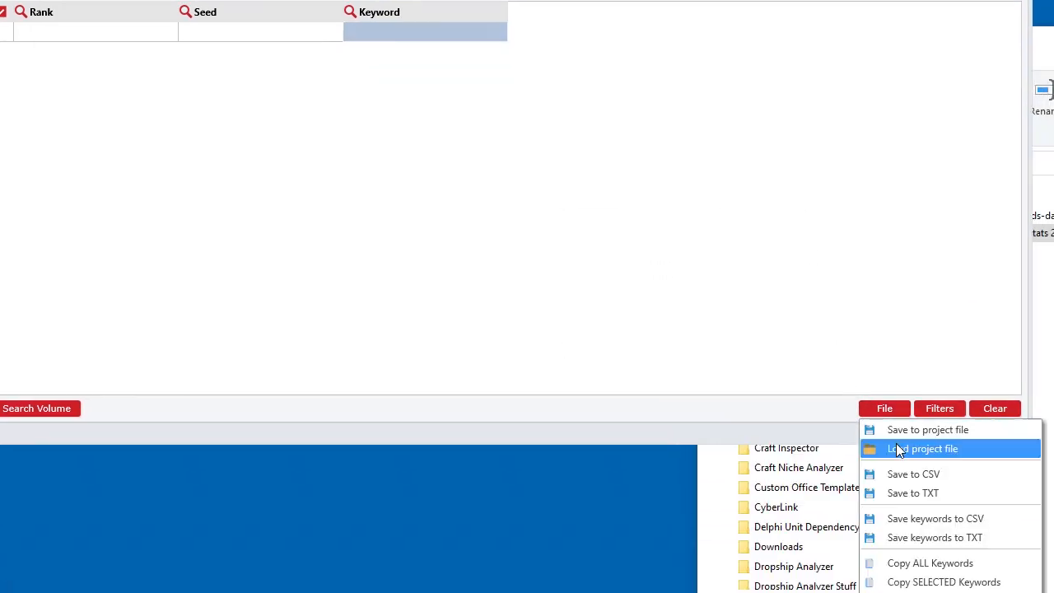
pyautogui.click(897, 446)
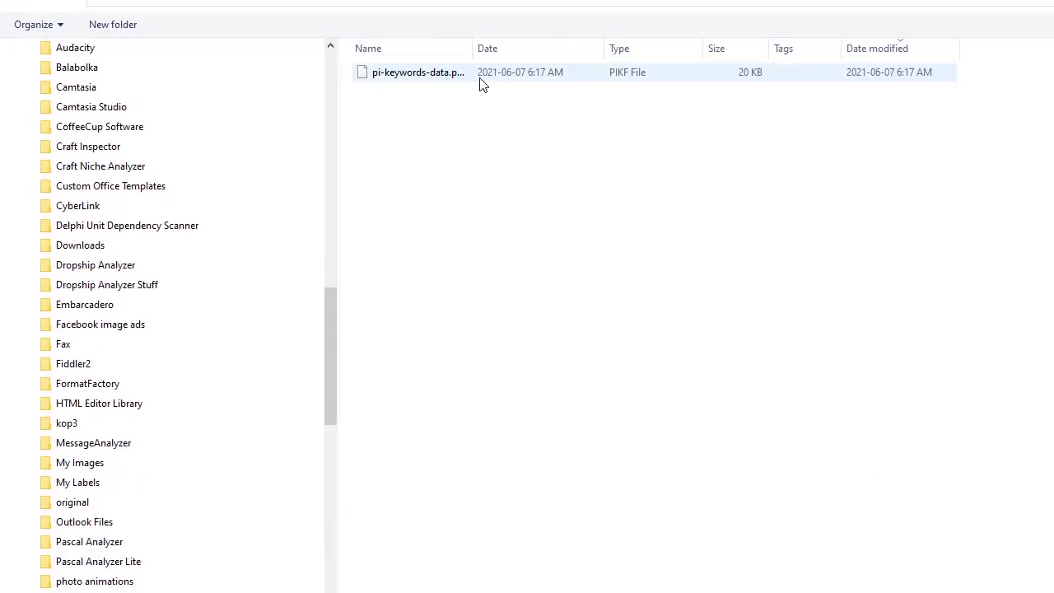
pyautogui.doubleClick(449, 6)
pyautogui.moveTo(654, 0); pyautogui.dragTo(673, 17)
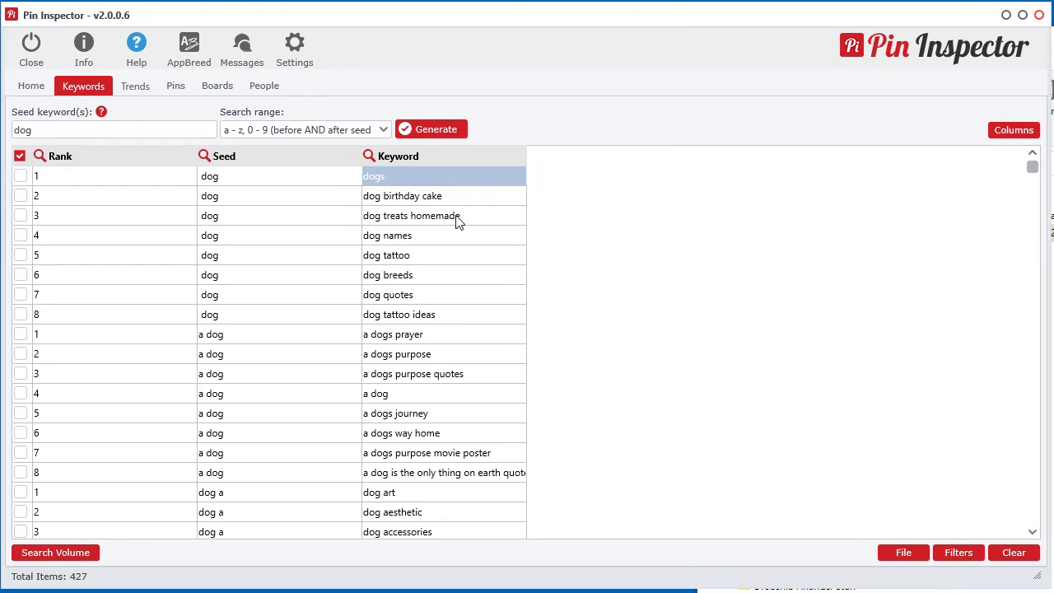
# Step: Open the keyword search data dialog, choose StoryBase as the source and copy keyword Set 1, launching its browser page
pyautogui.rightClick(425, 210)
pyautogui.click(481, 331)
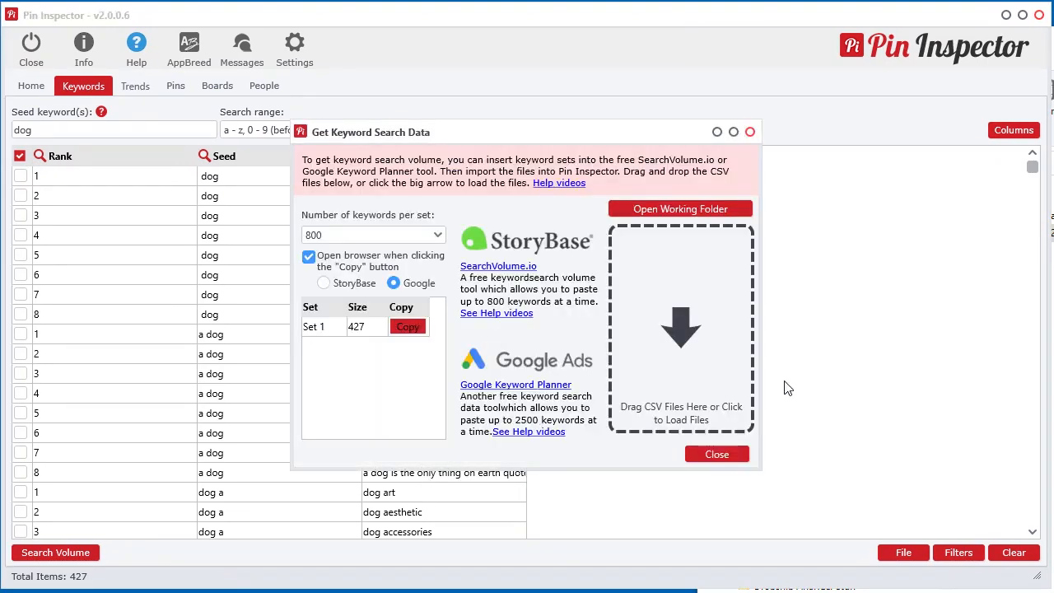
pyautogui.click(325, 286)
pyautogui.click(409, 329)
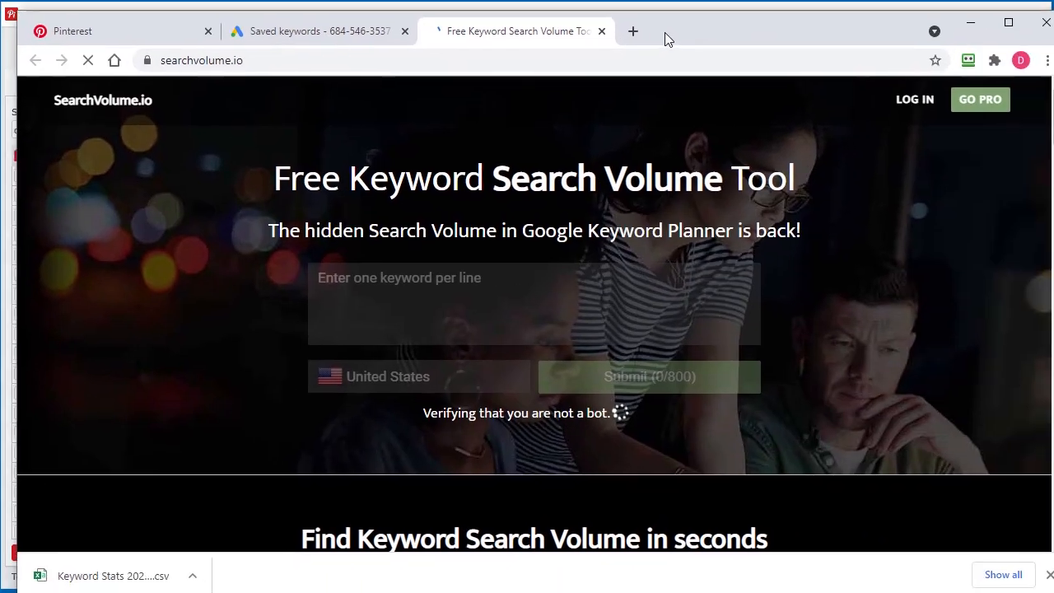
# Step: Paste the copied keywords into the SearchVolume.io keyword box and submit them for United States search volumes
pyautogui.moveTo(665, 33); pyautogui.dragTo(652, 27)
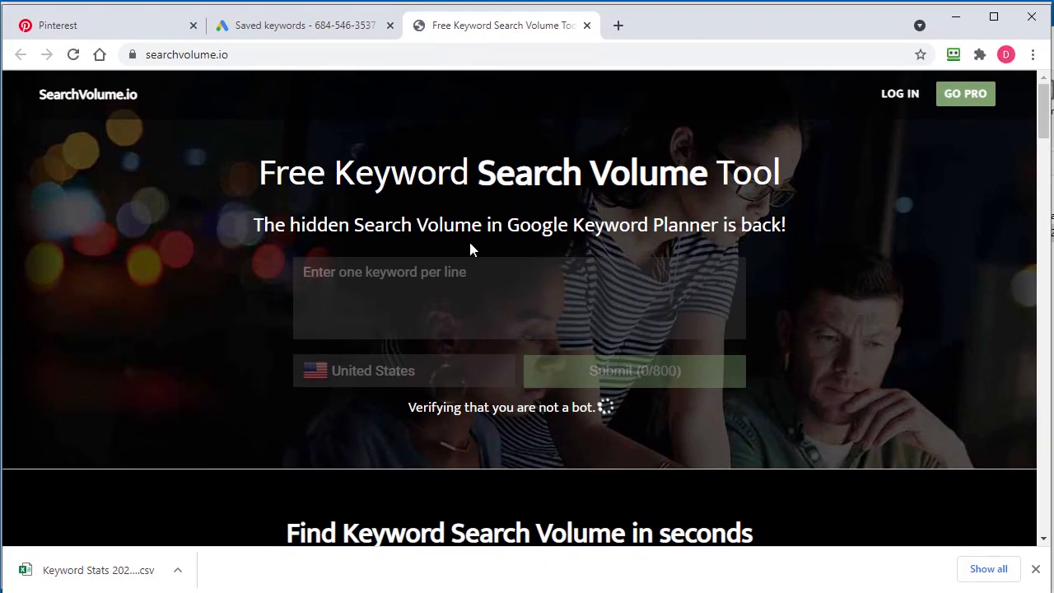
pyautogui.rightClick(380, 293)
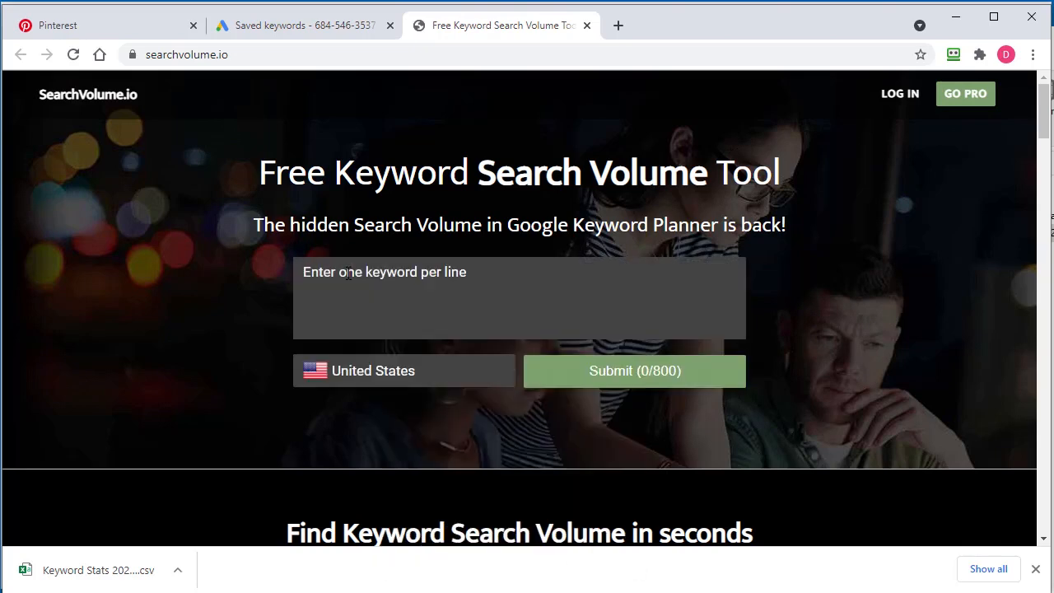
pyautogui.rightClick(349, 277)
pyautogui.click(407, 402)
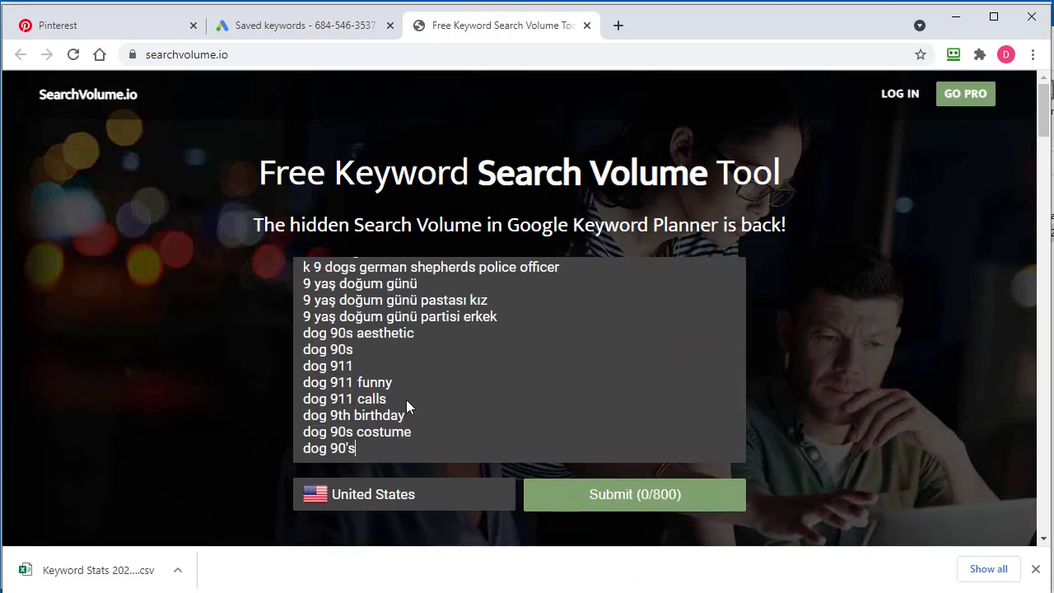
pyautogui.click(635, 496)
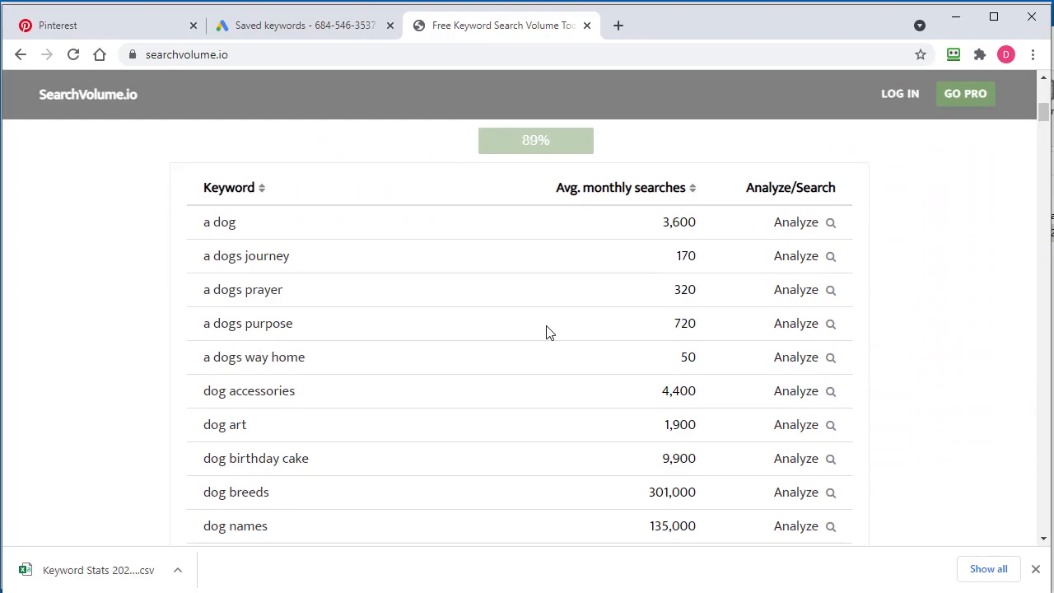
# Step: Download the SearchVolume.io results as export.csv into the Pin Inspector 2 folder and minimize the browser
pyautogui.click(1037, 570)
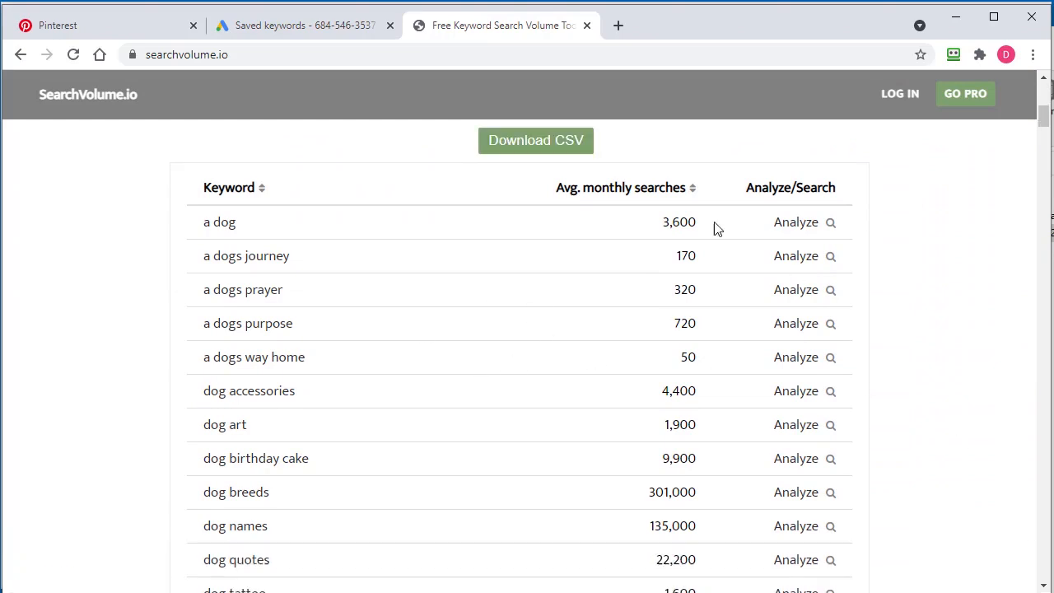
pyautogui.click(521, 141)
pyautogui.click(872, 422)
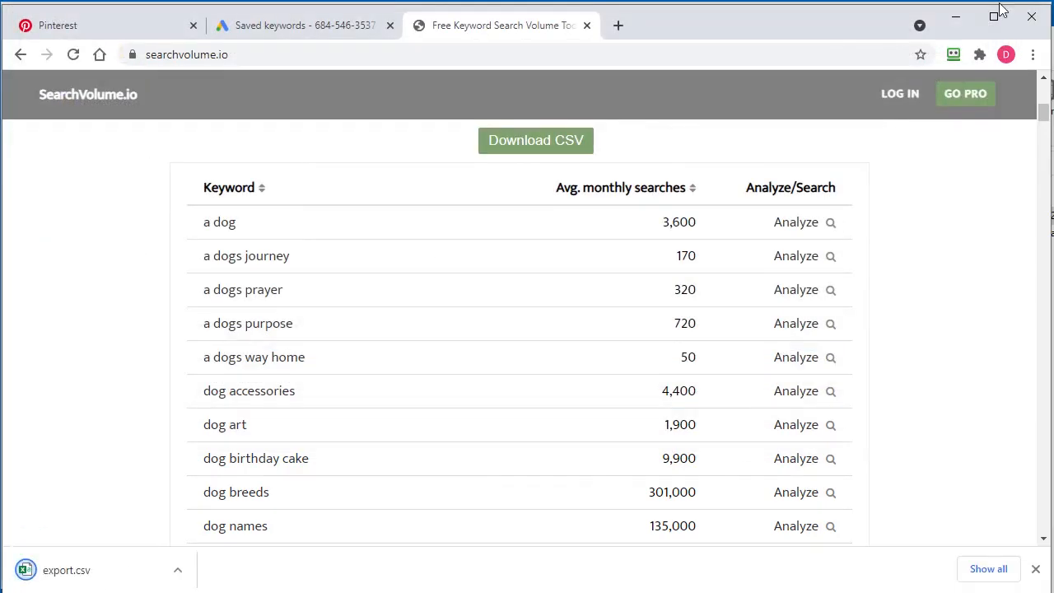
pyautogui.click(947, 18)
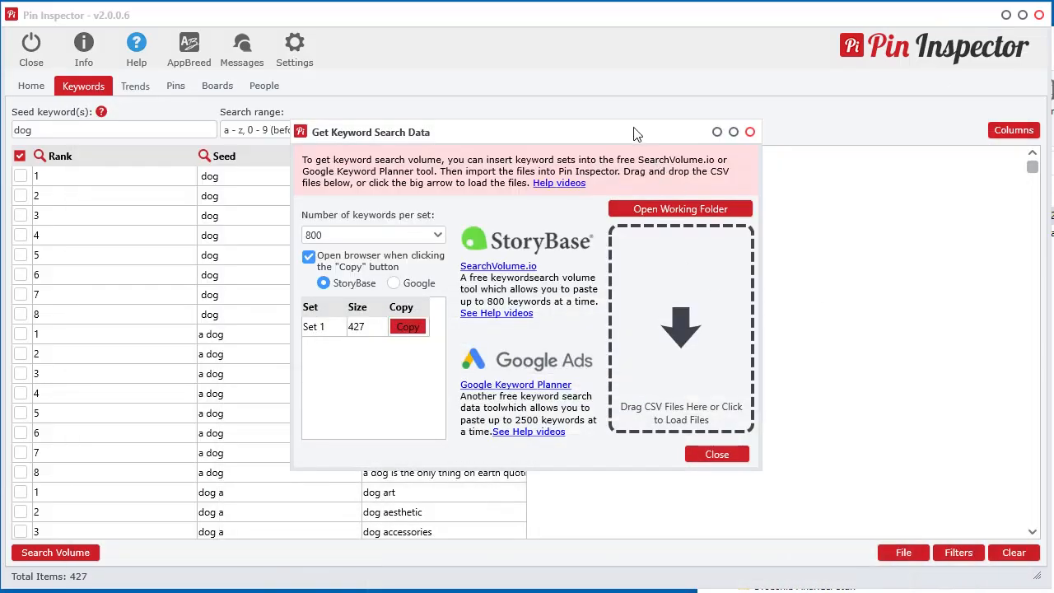
# Step: Close the keyword search data dialog and import export.csv from the working folder directly into Pin Inspector's keyword table
pyautogui.click(1053, 217)
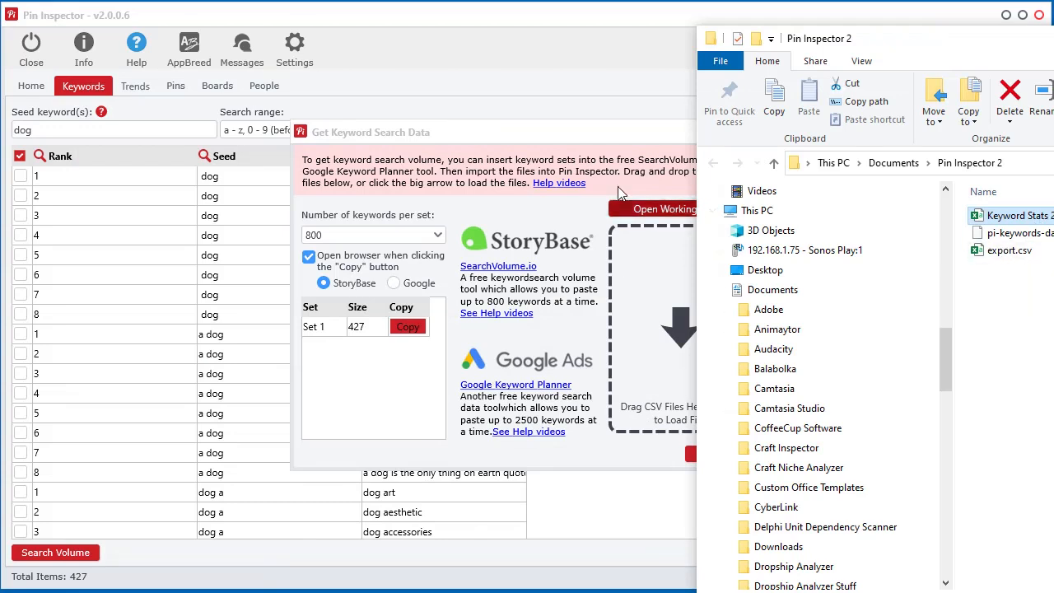
pyautogui.click(609, 136)
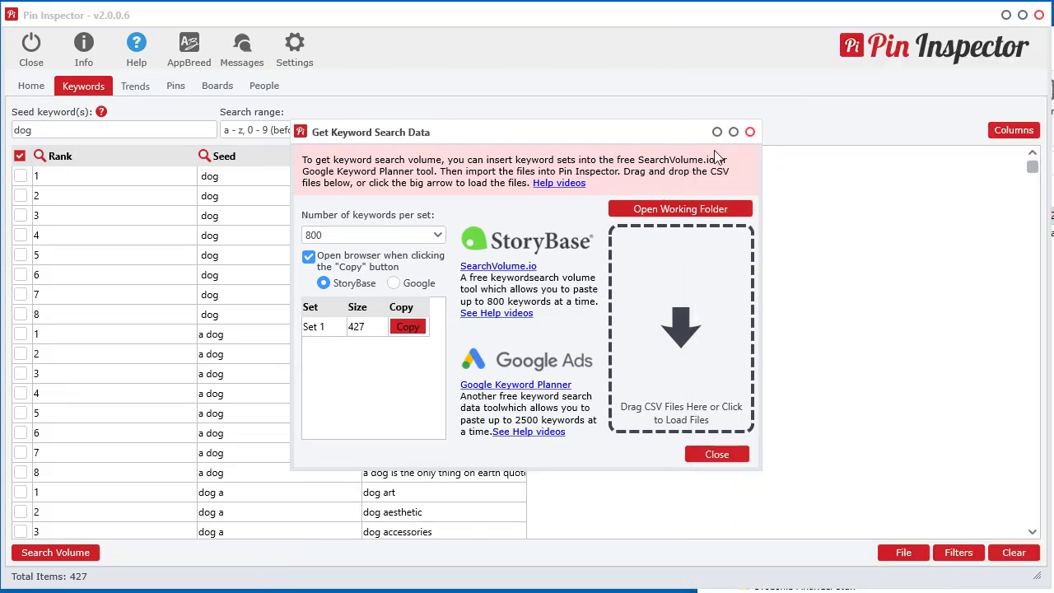
pyautogui.click(737, 457)
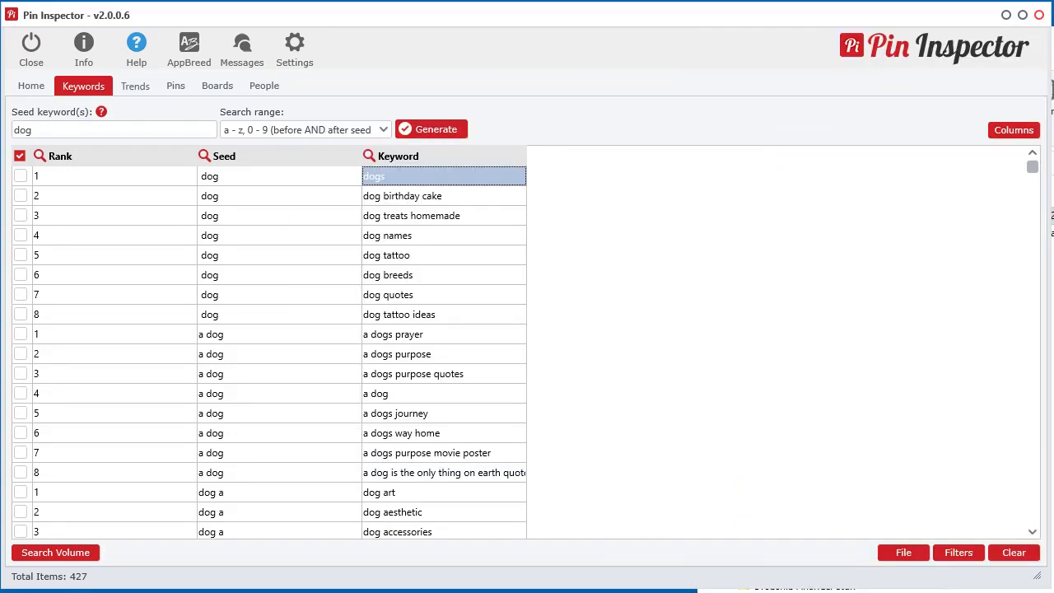
pyautogui.click(1052, 223)
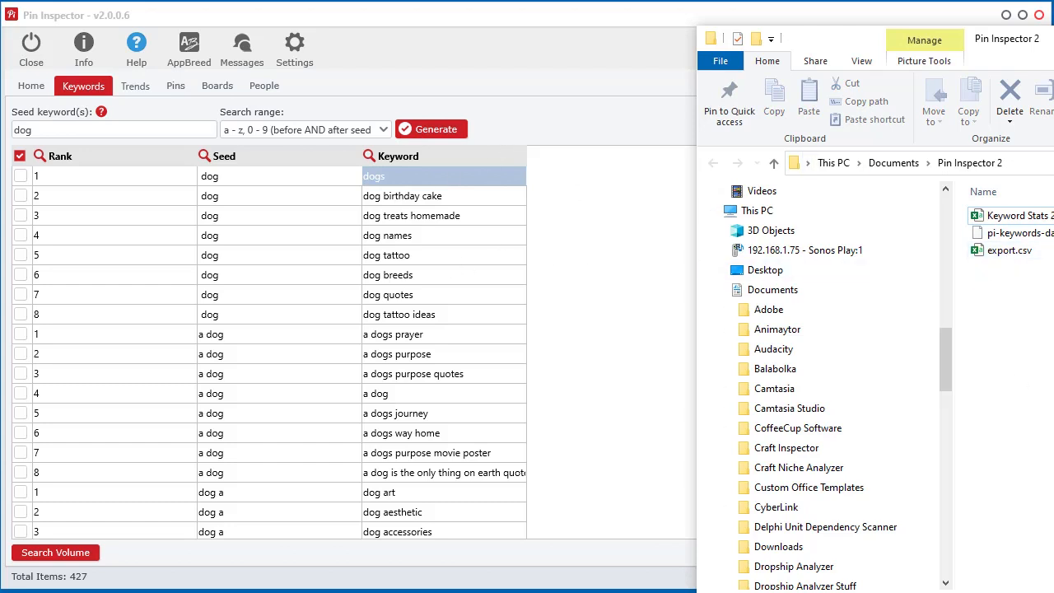
pyautogui.moveTo(1001, 251); pyautogui.dragTo(556, 298)
pyautogui.click(663, 390)
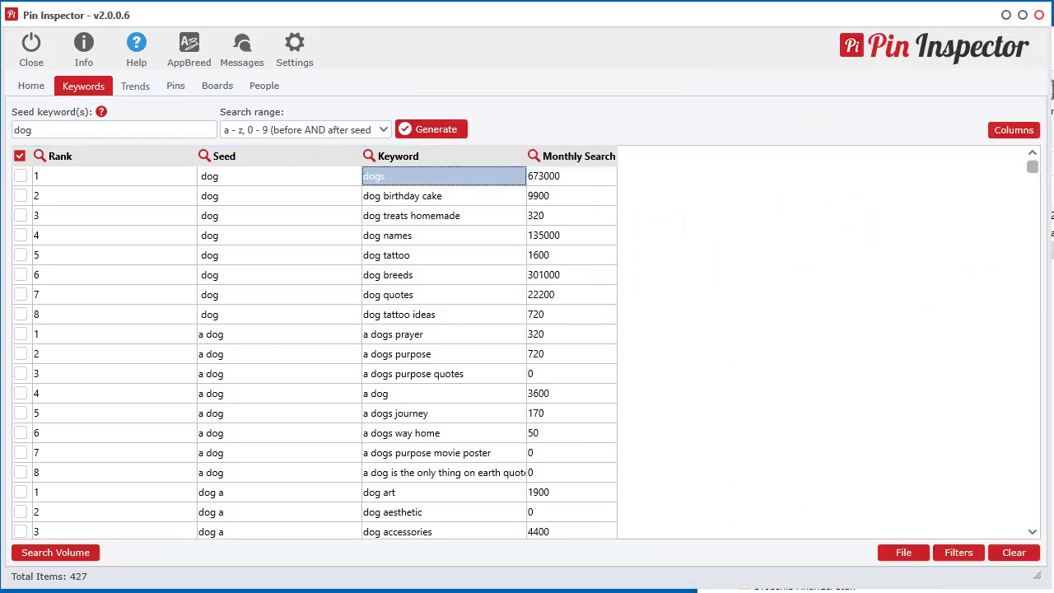
pyautogui.moveTo(1053, 250); pyautogui.dragTo(707, 331)
# Step: Sort the keywords by monthly searches, highest first, and widen the Monthly Searches column to fit its heading
pyautogui.click(553, 156)
pyautogui.click(556, 158)
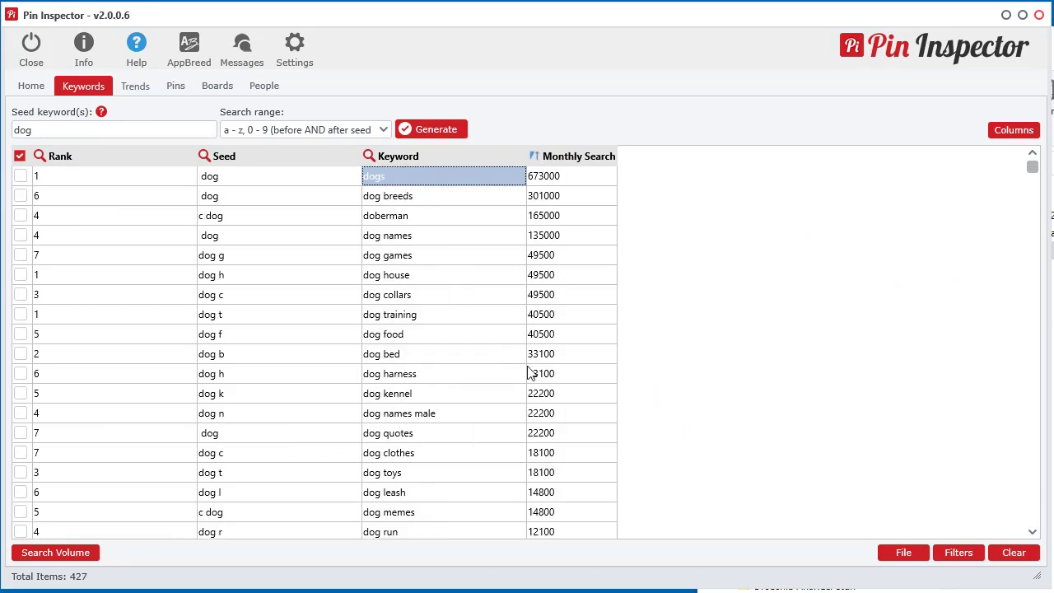
pyautogui.doubleClick(618, 155)
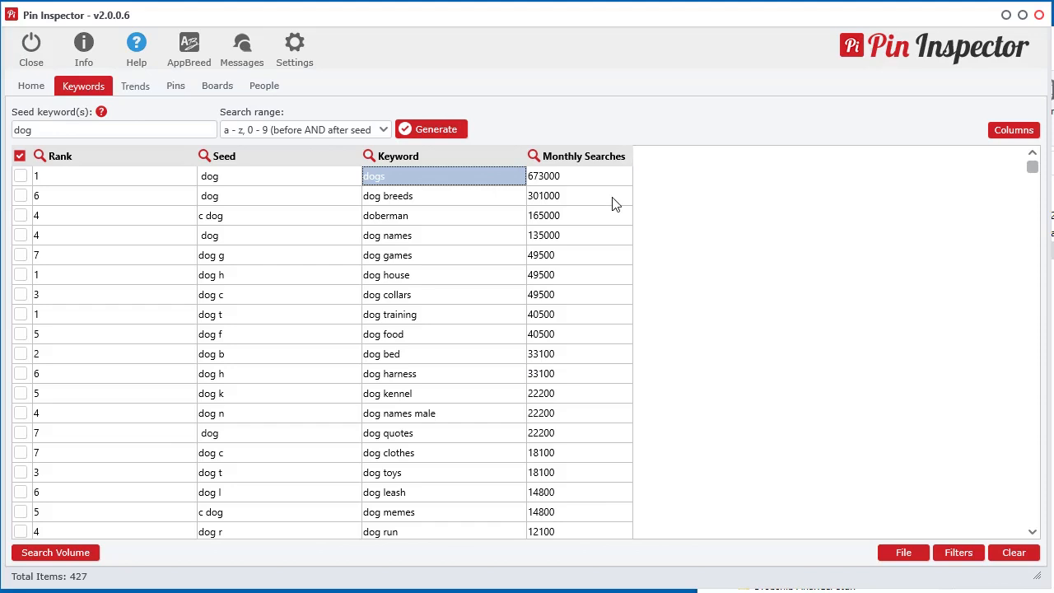
pyautogui.rightClick(556, 236)
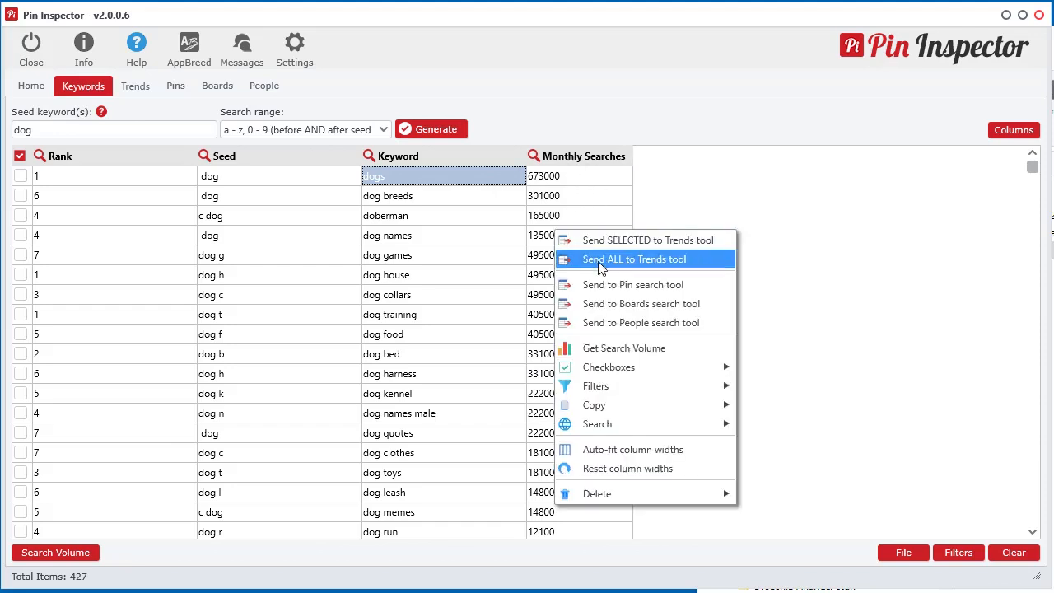
pyautogui.click(612, 348)
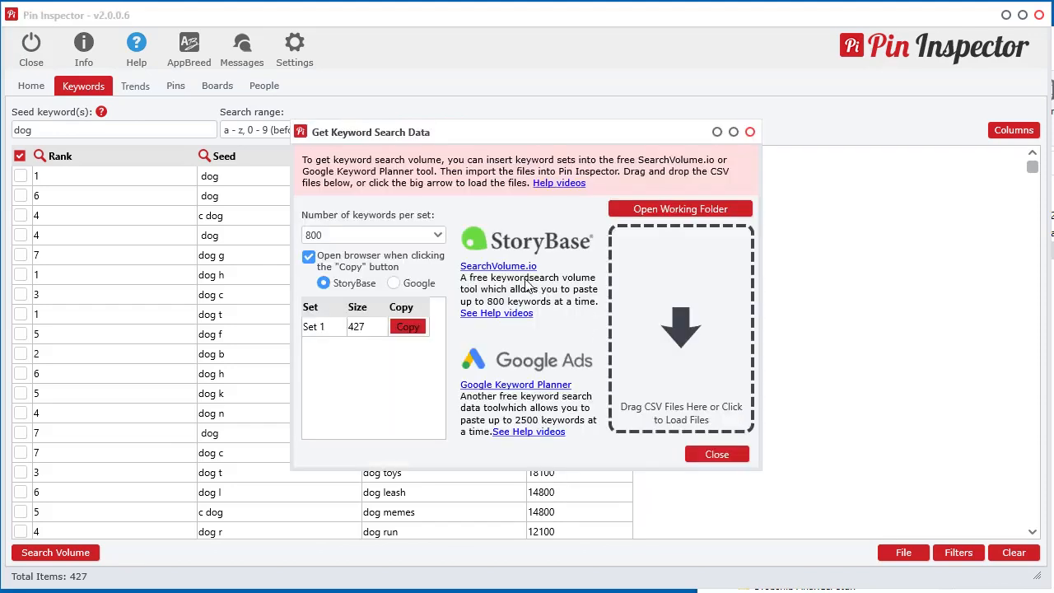
pyautogui.click(751, 133)
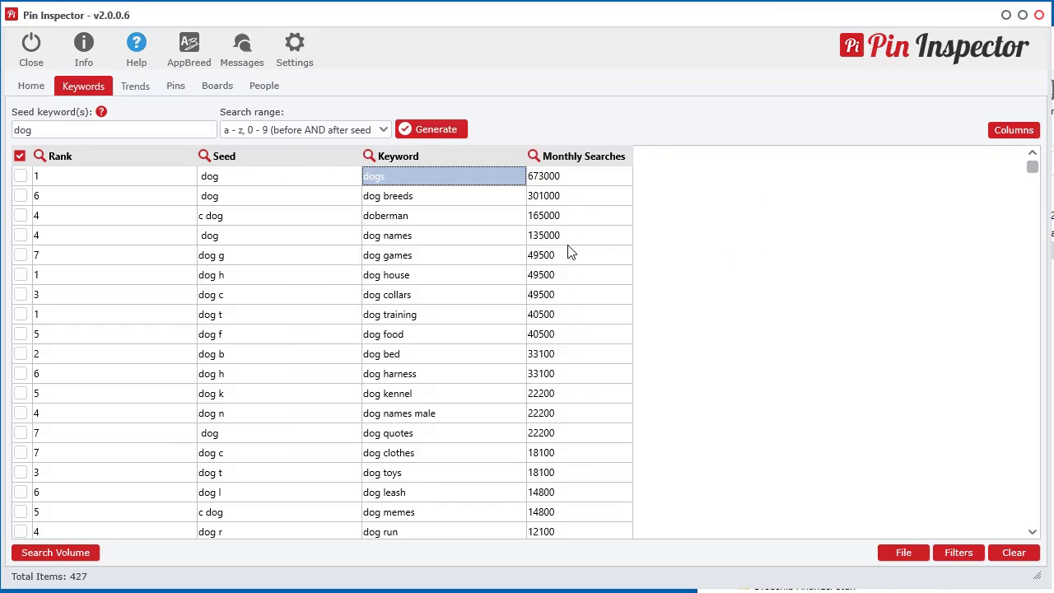
# Step: Import the Keyword Stats CSV from the working folder into the keyword table to add Google's monthly searches, CPC and competition
pyautogui.moveTo(1019, 215); pyautogui.dragTo(643, 301)
pyautogui.click(613, 74)
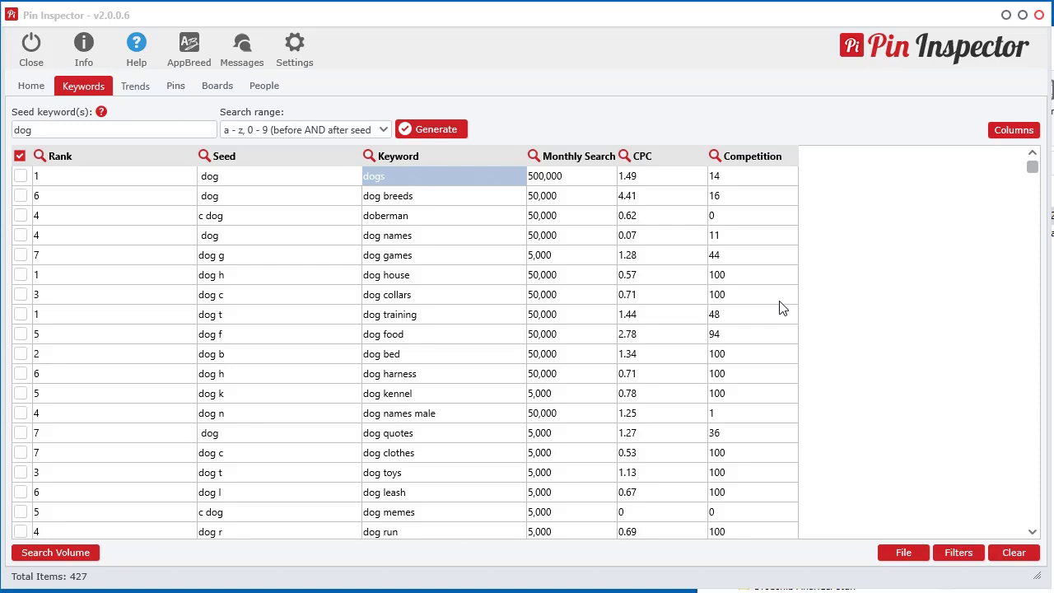
pyautogui.click(1053, 280)
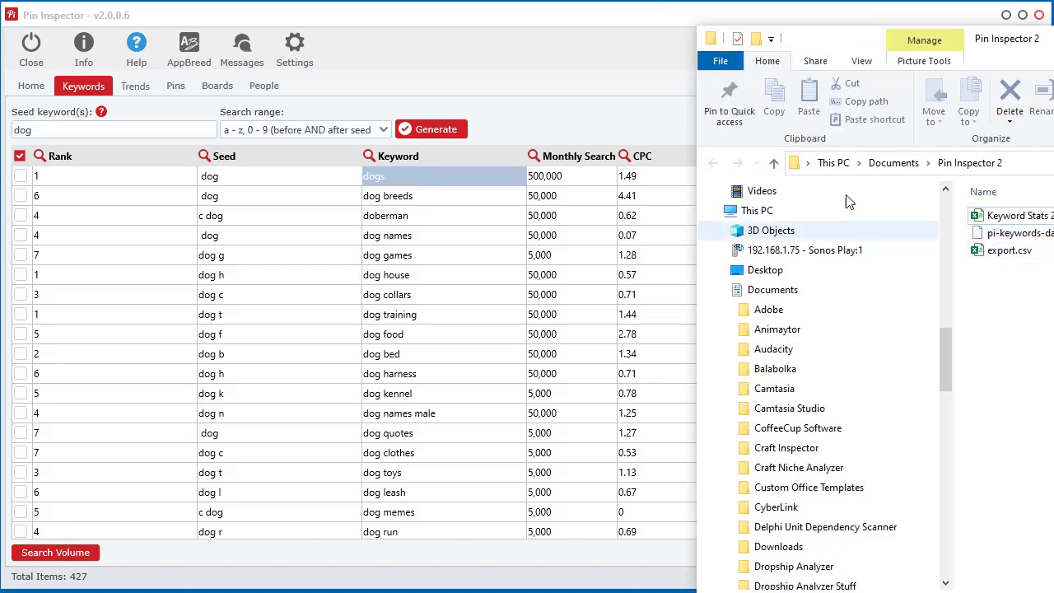
pyautogui.click(634, 16)
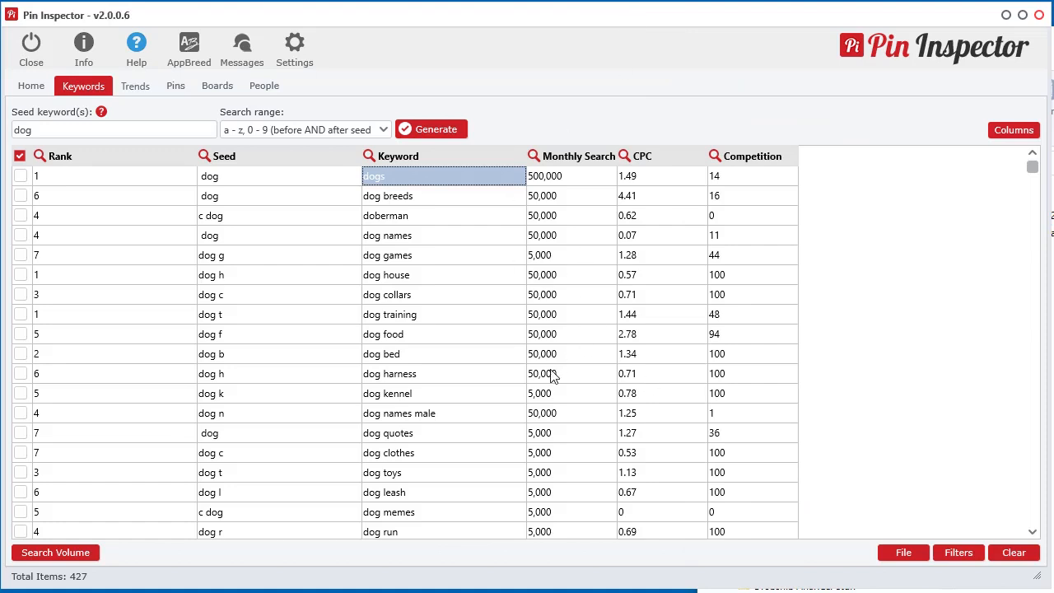
pyautogui.scroll(-2, 542, 375)
pyautogui.scroll(2, 537, 417)
pyautogui.click(629, 276)
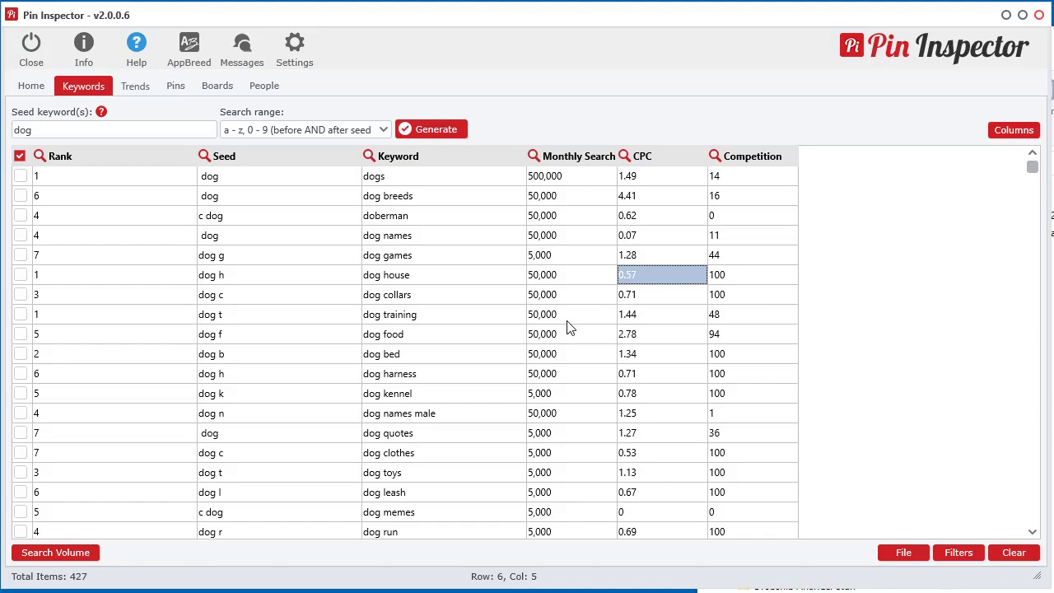
pyautogui.moveTo(1032, 167); pyautogui.dragTo(965, 172)
pyautogui.click(583, 176)
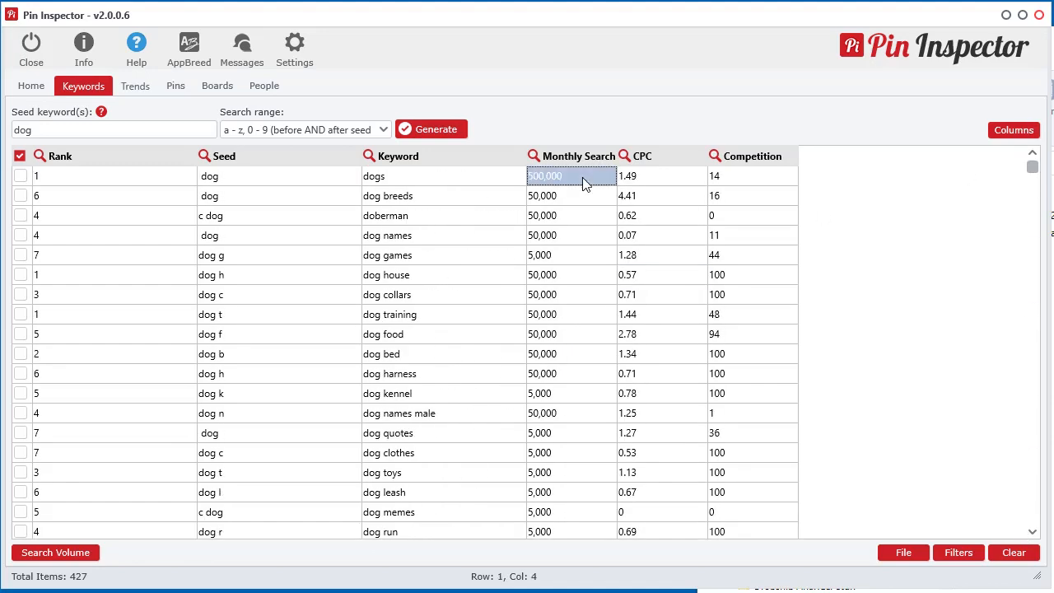